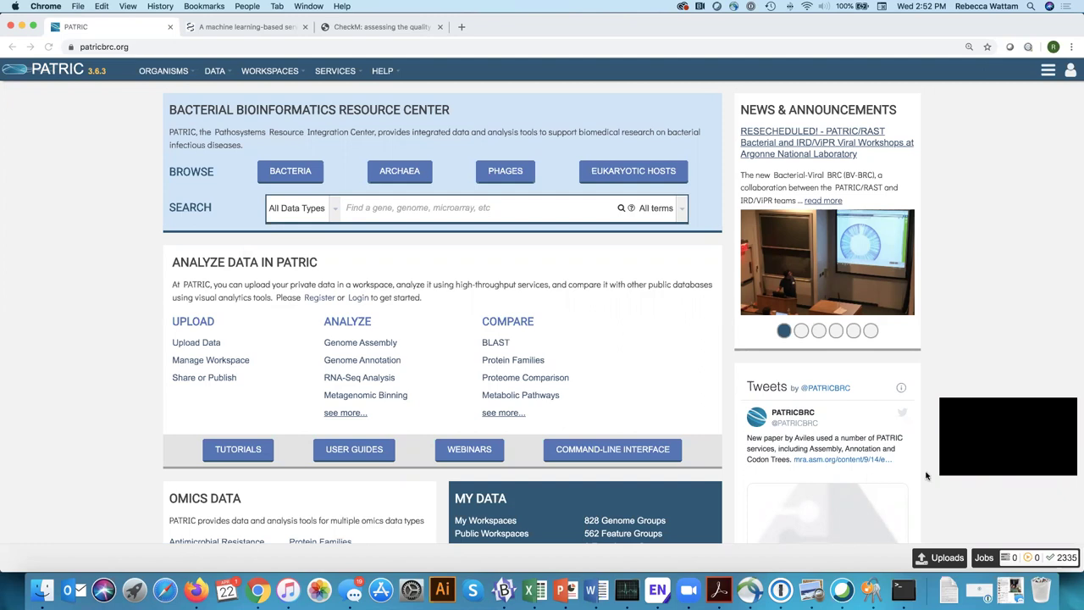
# Step: Open My Jobs from the Workspaces menu to list all 2476 submitted jobs
pyautogui.click(301, 72)
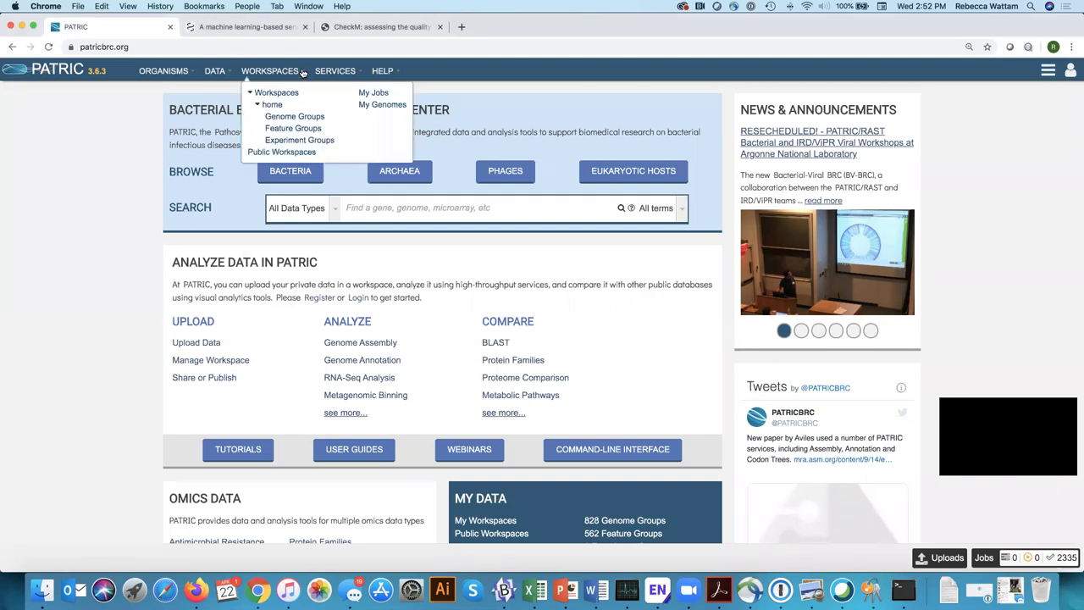
pyautogui.click(983, 558)
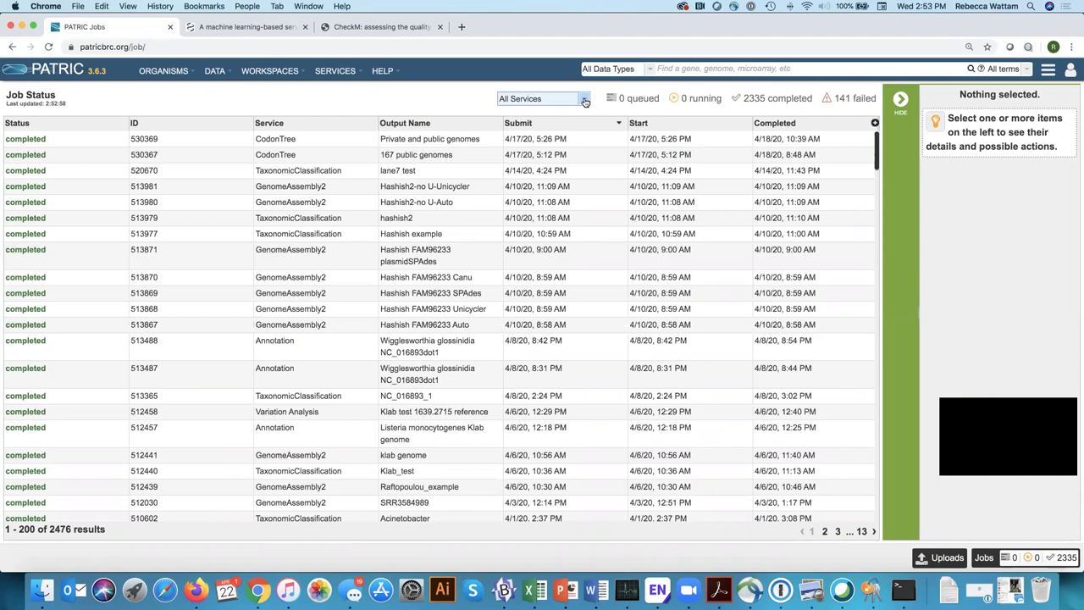
# Step: Filter jobs to Annotation (642), select job 493749, and view its results
pyautogui.click(585, 101)
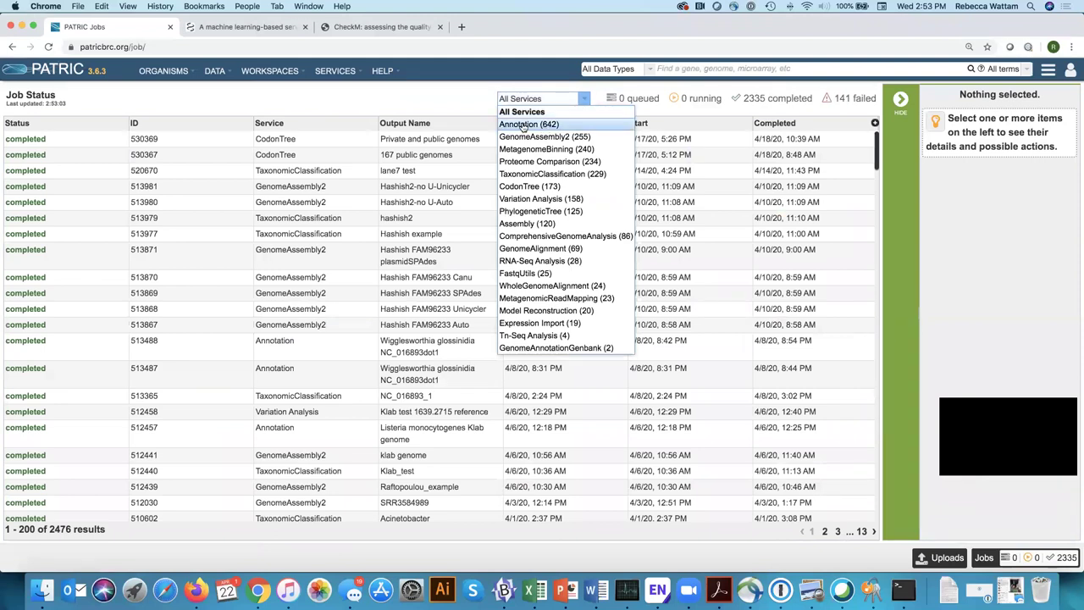
pyautogui.click(524, 126)
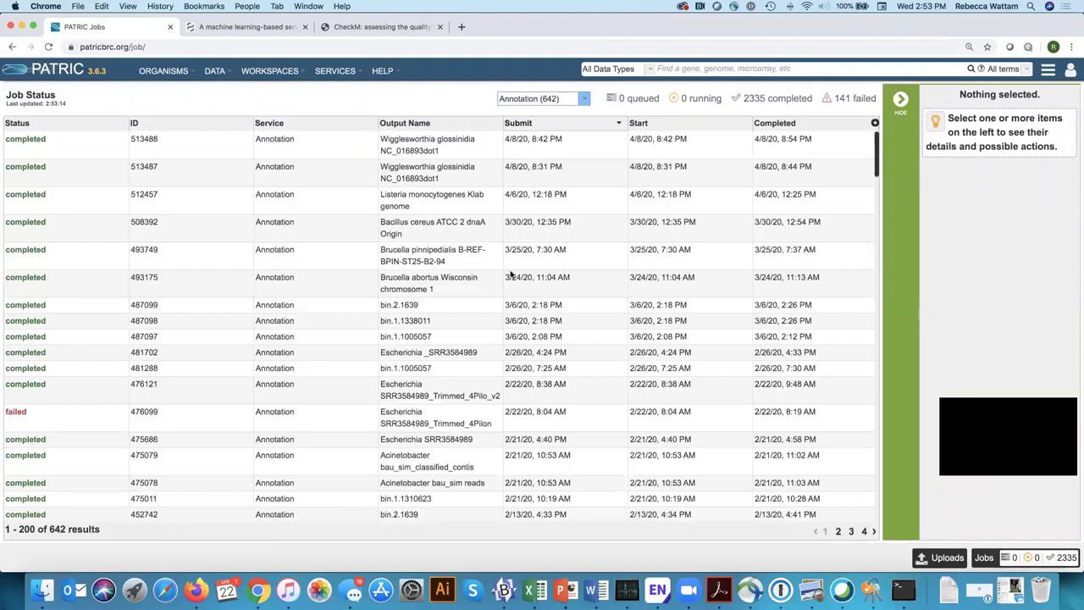
pyautogui.click(456, 263)
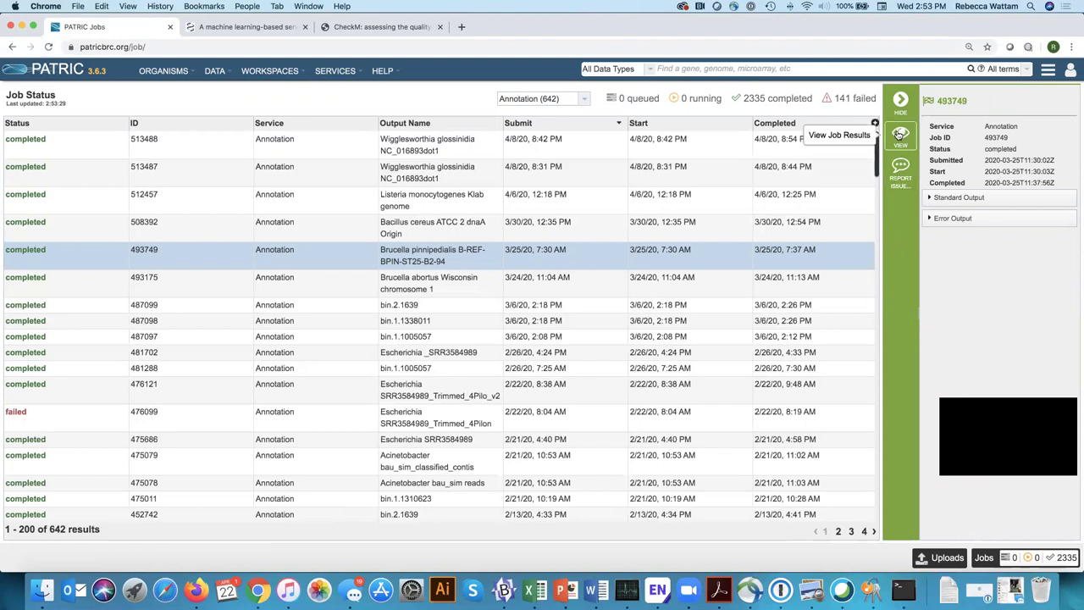
pyautogui.click(899, 134)
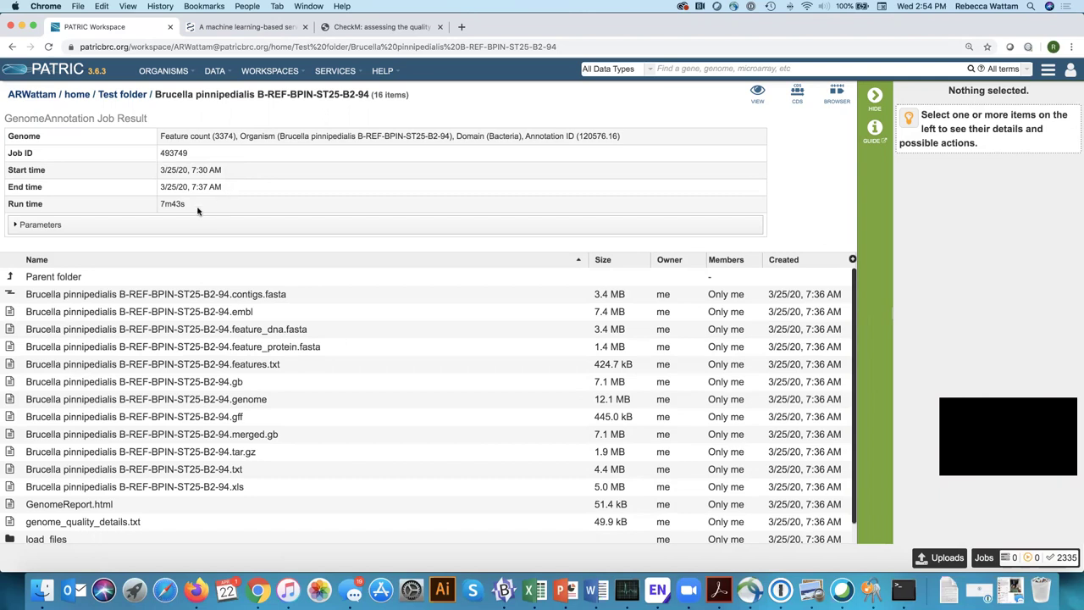
pyautogui.click(13, 225)
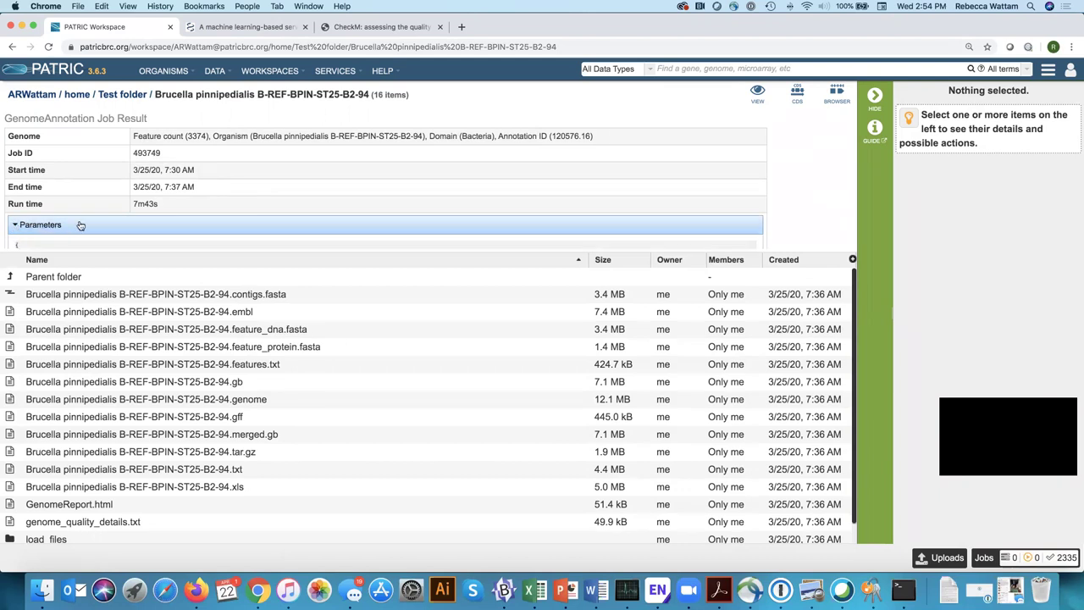
pyautogui.scroll(-2, 79, 220)
pyautogui.scroll(-3, 79, 220)
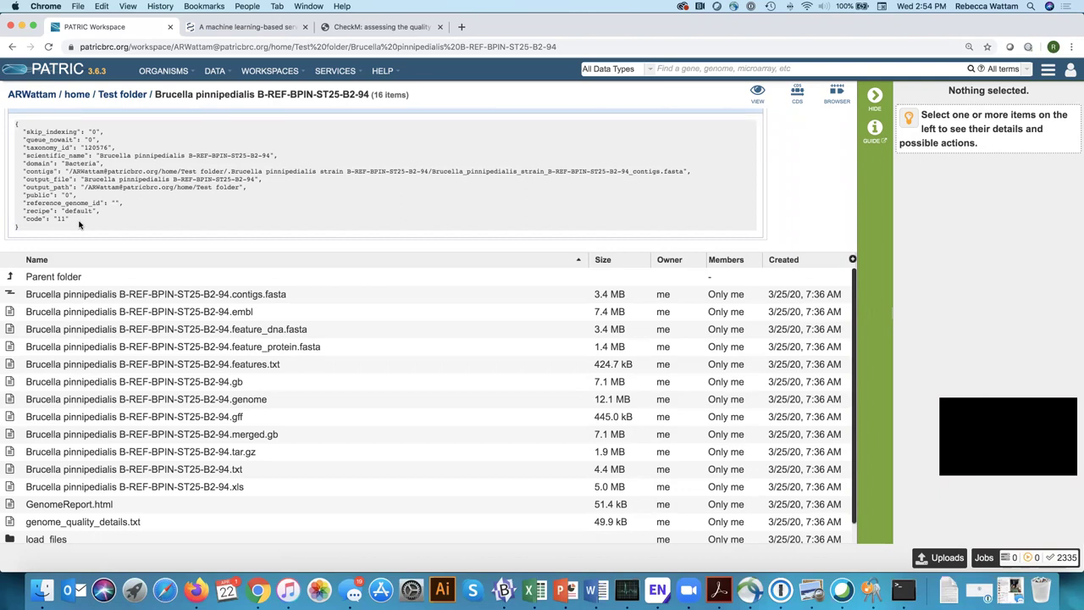
pyautogui.scroll(3, 79, 222)
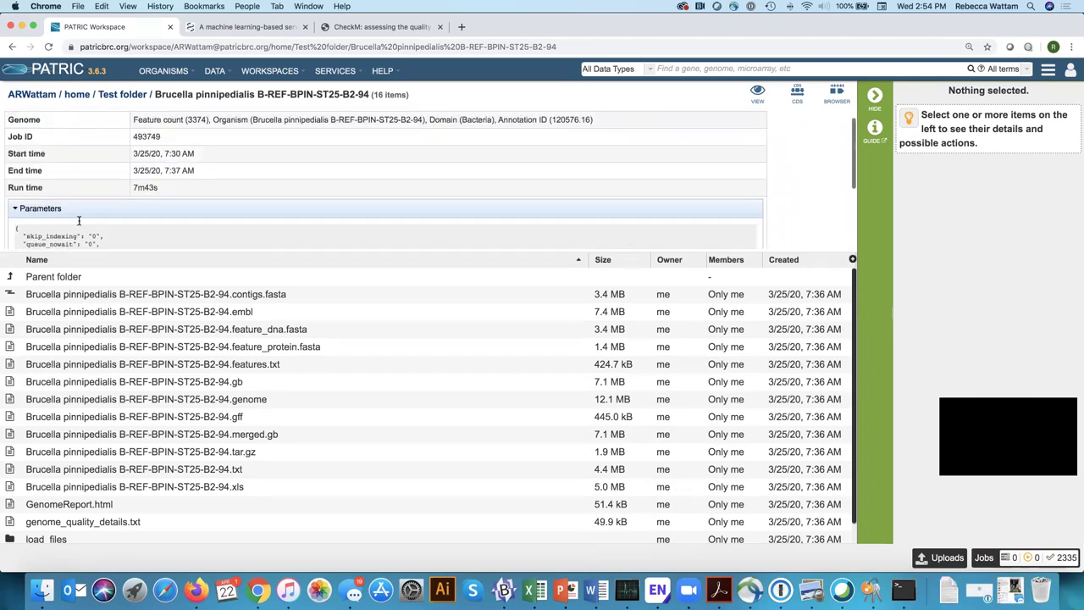
pyautogui.scroll(1, 78, 220)
pyautogui.click(219, 224)
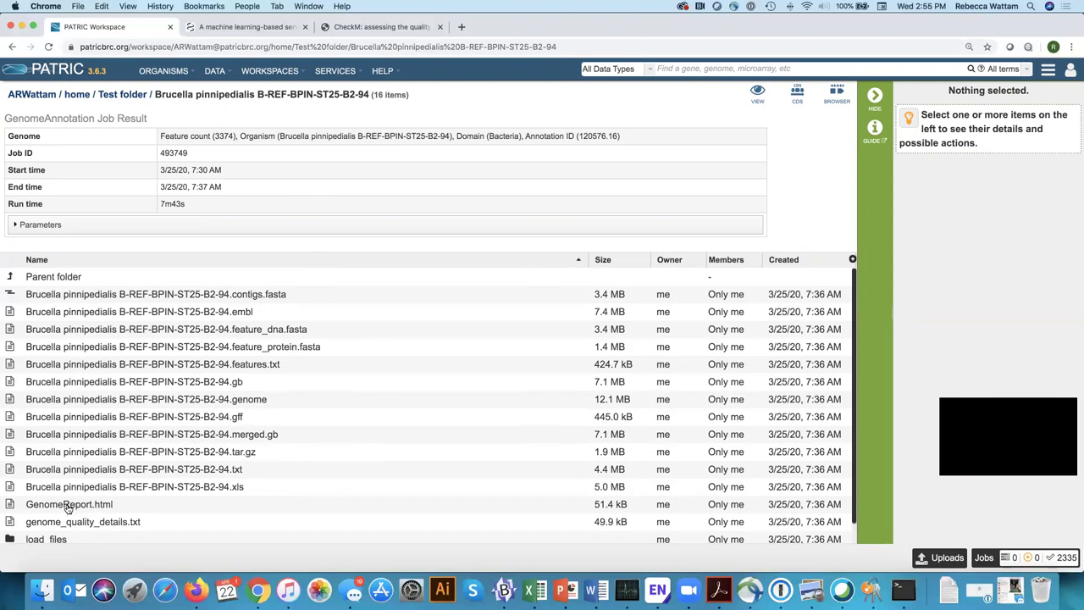
# Step: View GenomeReport.html for genome 120576.16 and highlight the full genome name
pyautogui.click(136, 507)
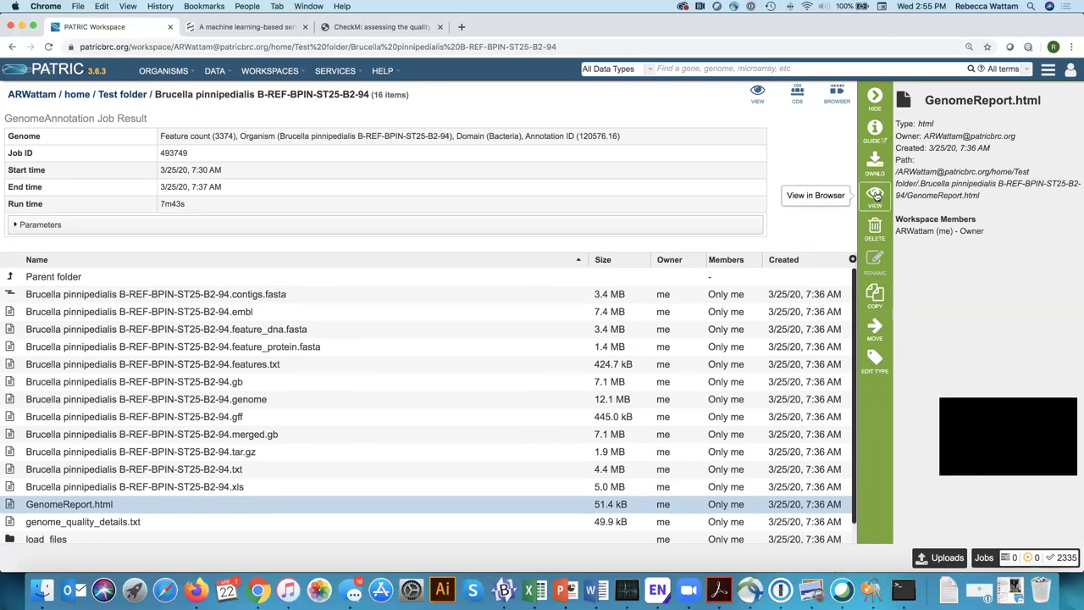
pyautogui.click(875, 193)
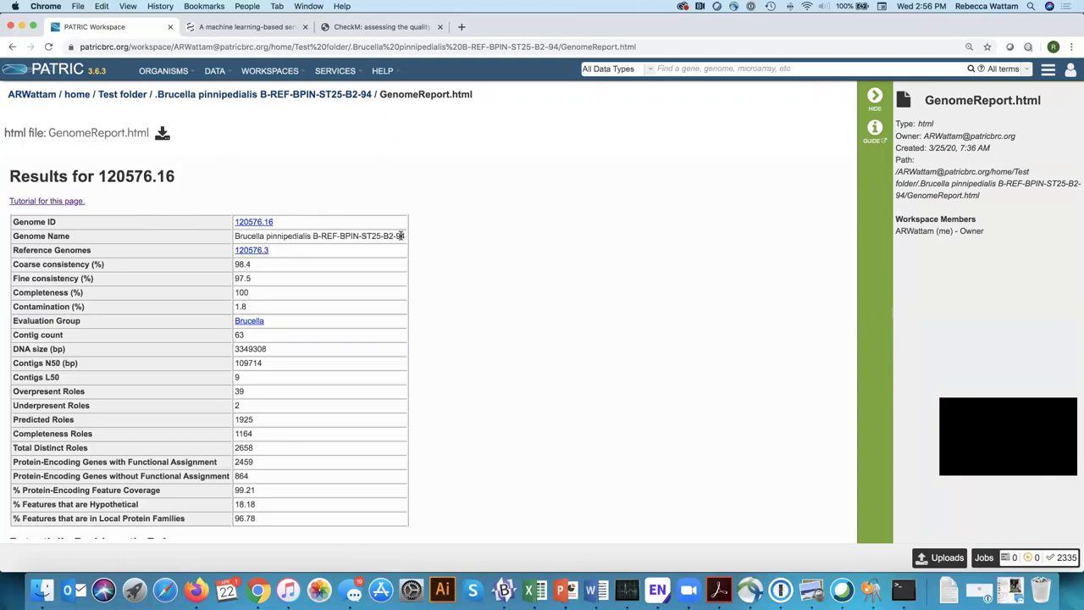
pyautogui.moveTo(404, 238); pyautogui.dragTo(234, 239)
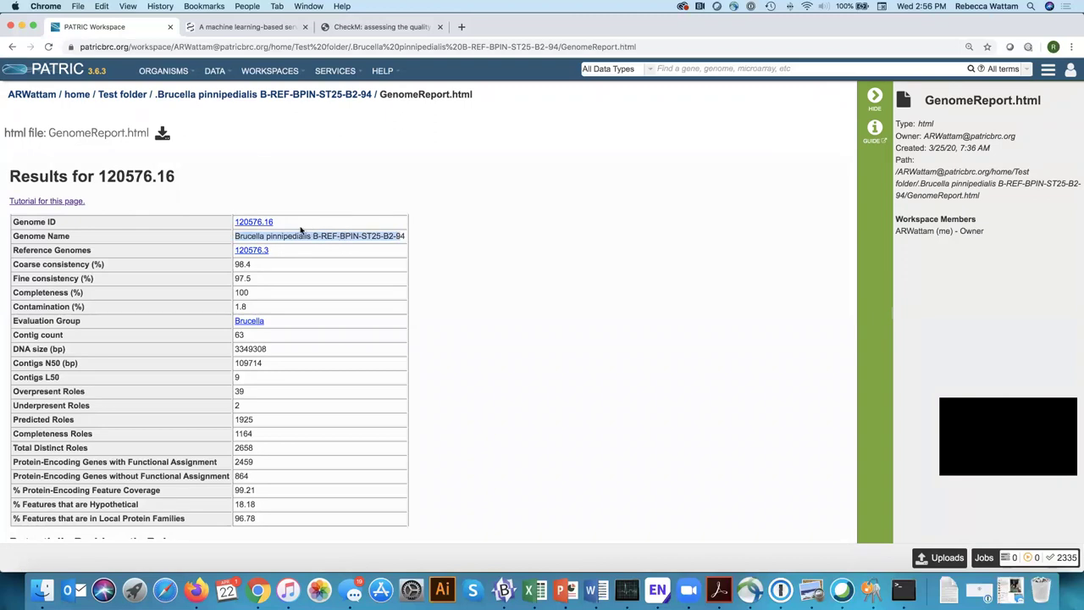
# Step: Open the genome 120576.16 overview page, then come back to the genome report tab
pyautogui.click(347, 189)
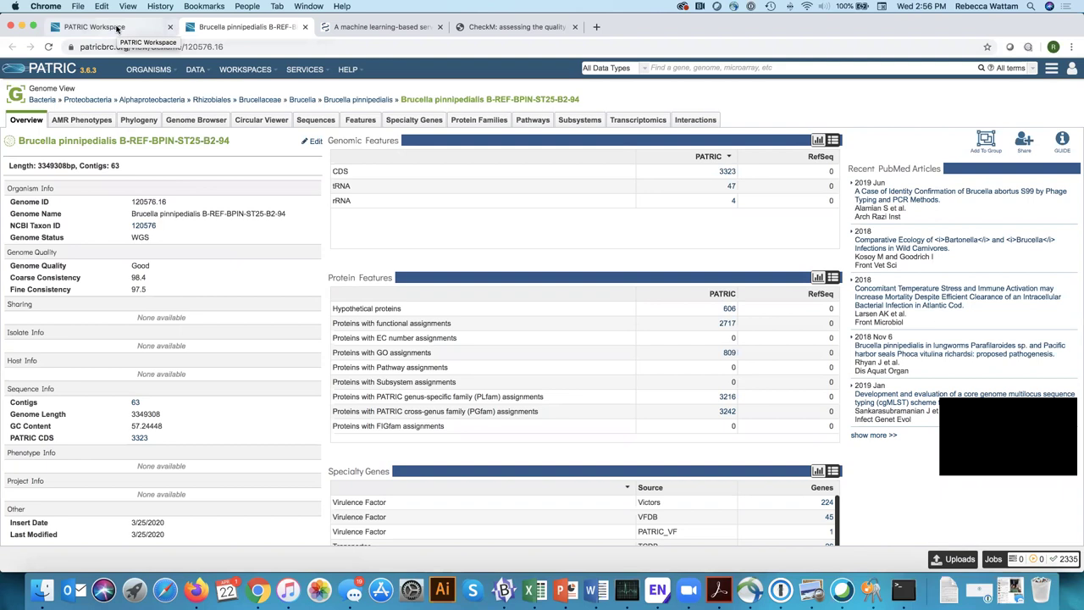
pyautogui.click(118, 28)
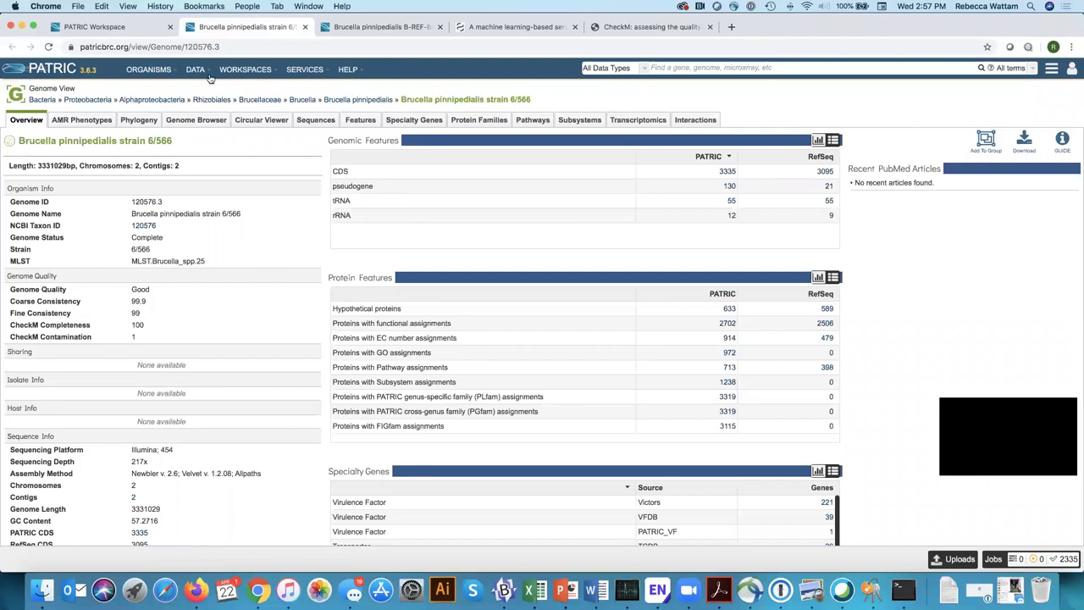
pyautogui.click(130, 32)
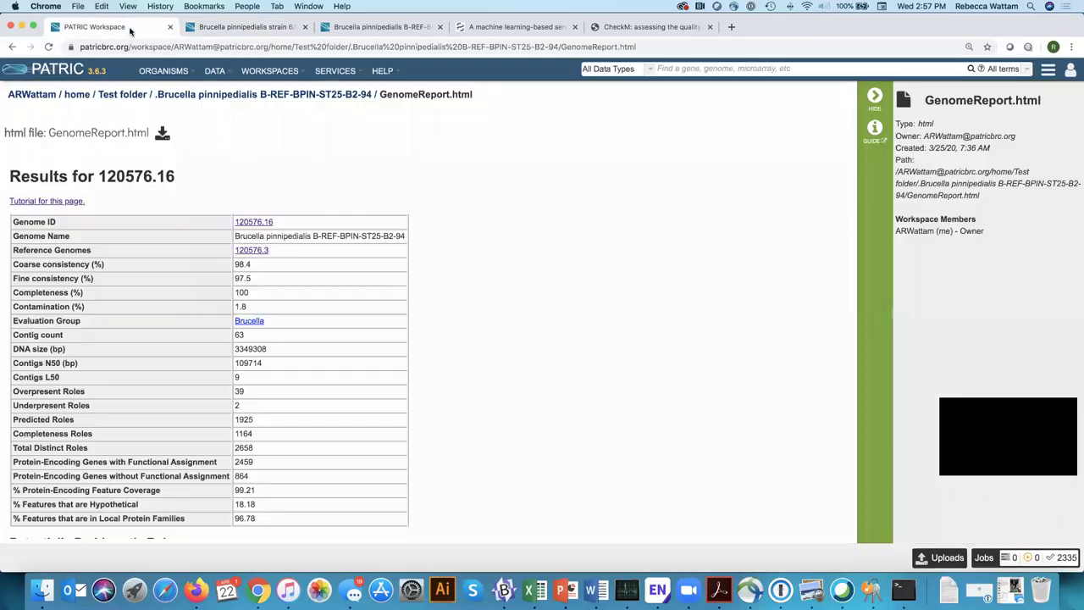
# Step: Switch to the 'A machine learning-based…' paper tab
pyautogui.click(512, 28)
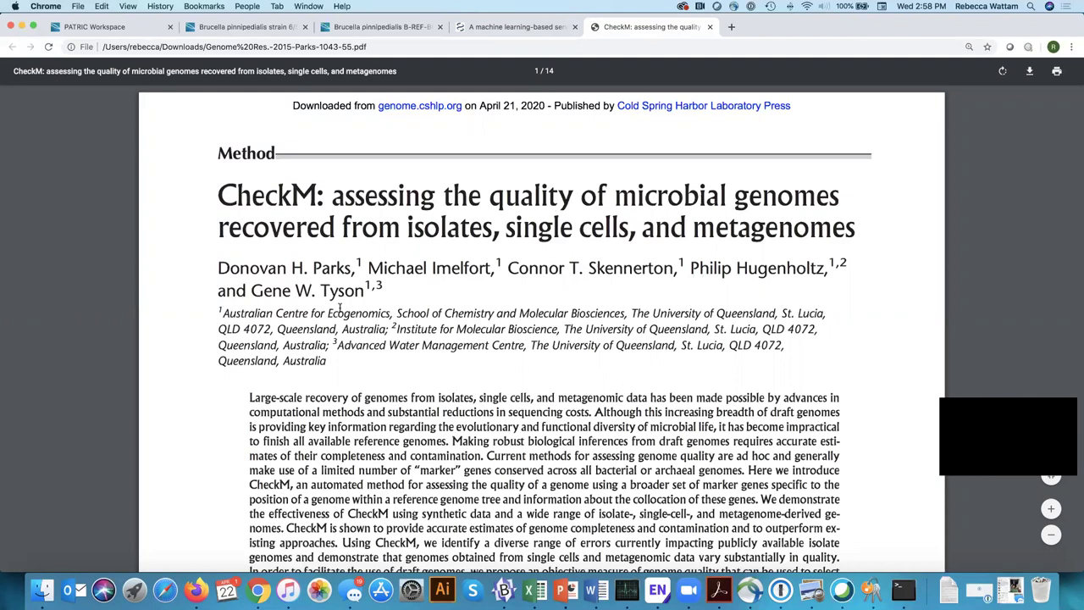
# Step: Switch back to the PATRIC Workspace tab showing the genome report
pyautogui.click(110, 31)
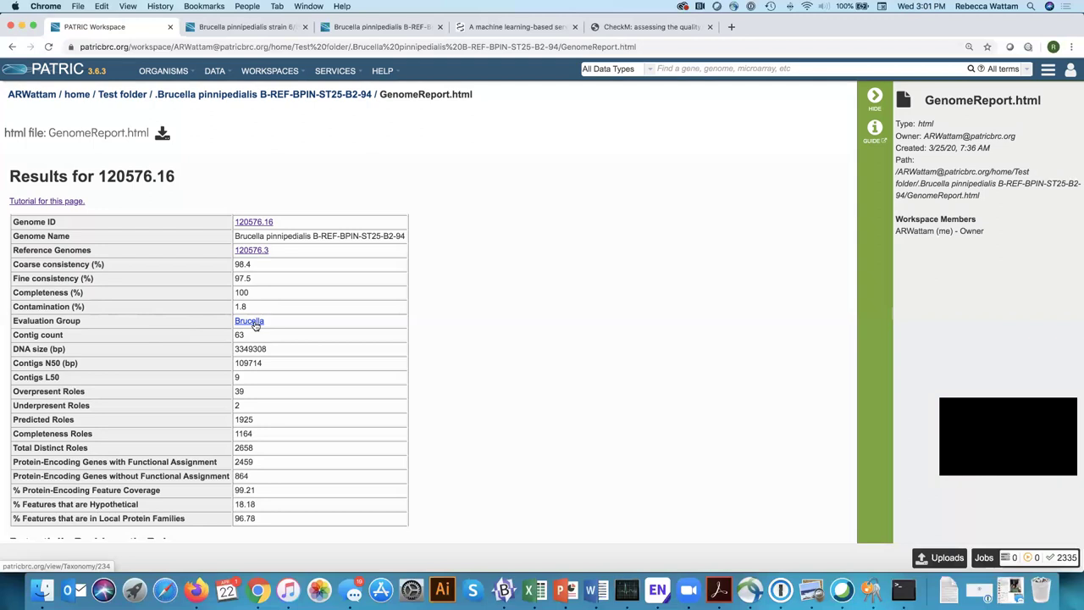
# Step: Open the Brucella Evaluation Group link in a new tab and switch to it
pyautogui.click(254, 323)
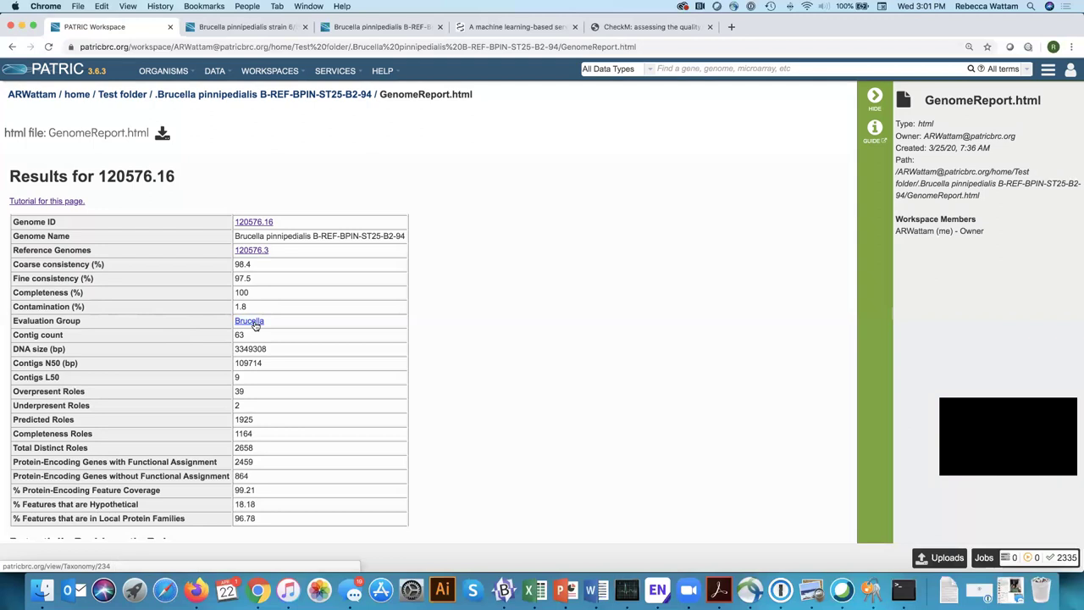
pyautogui.click(249, 324)
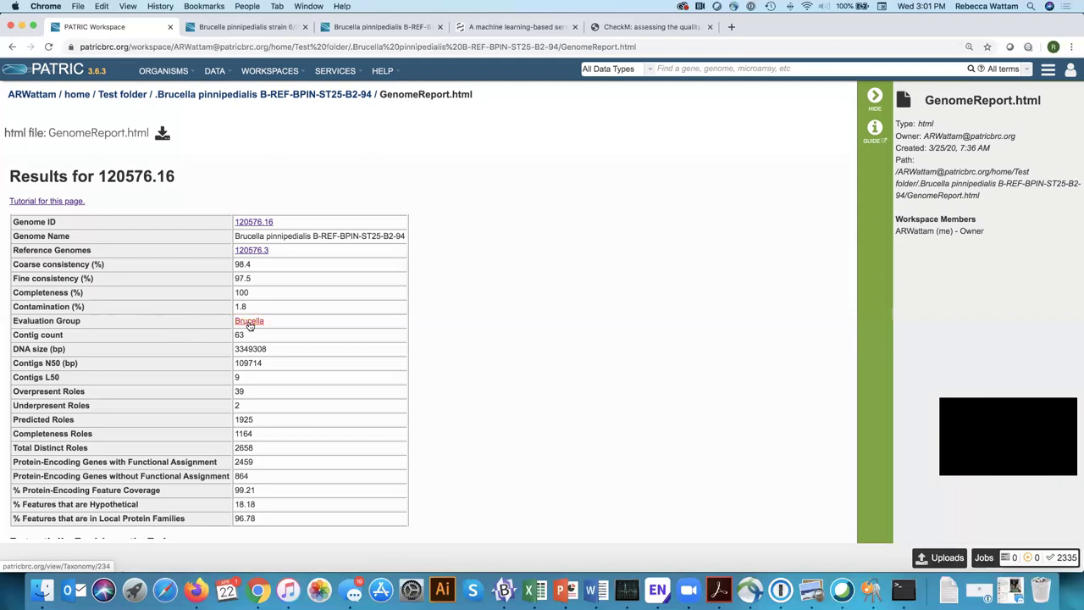
pyautogui.rightClick(259, 322)
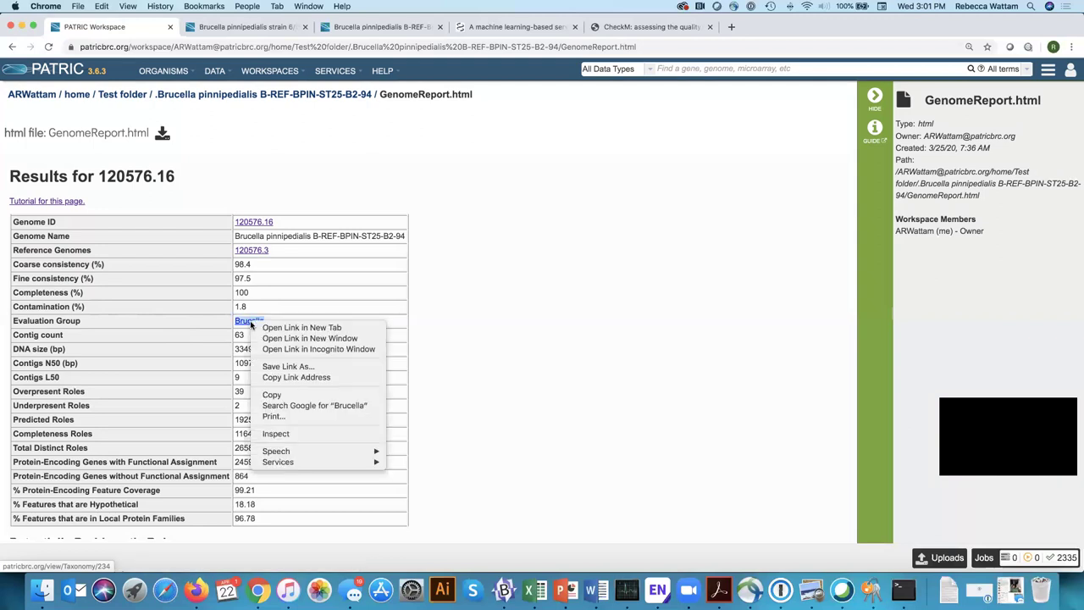
pyautogui.click(298, 328)
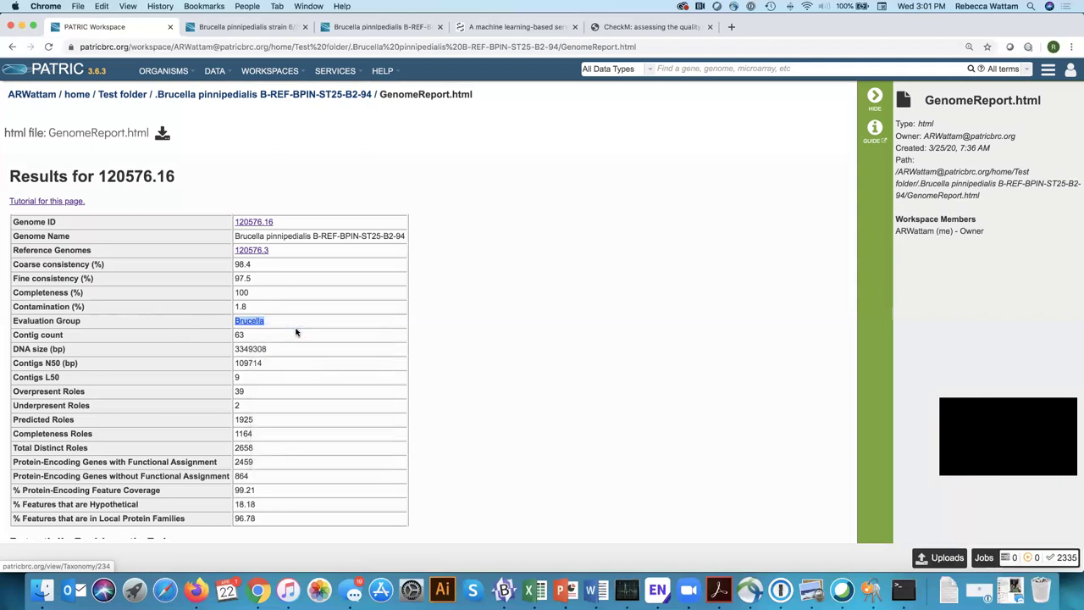
pyautogui.click(366, 28)
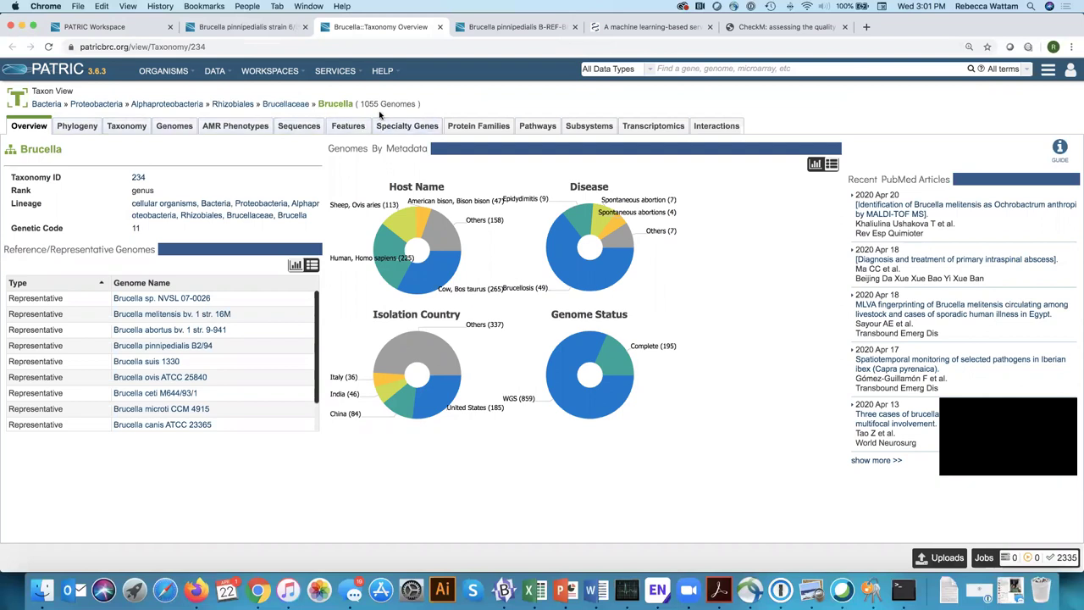
# Step: On the genome report, highlight Contigs N50, Contigs L50, Overpresent and Underpresent Roles
pyautogui.click(110, 27)
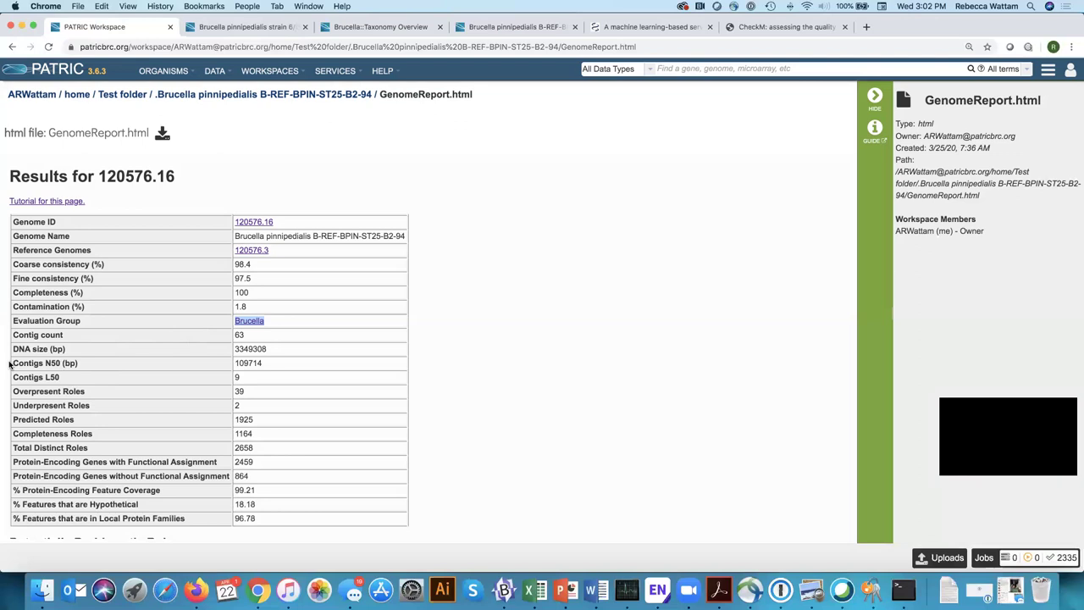
pyautogui.moveTo(10, 364); pyautogui.dragTo(84, 366)
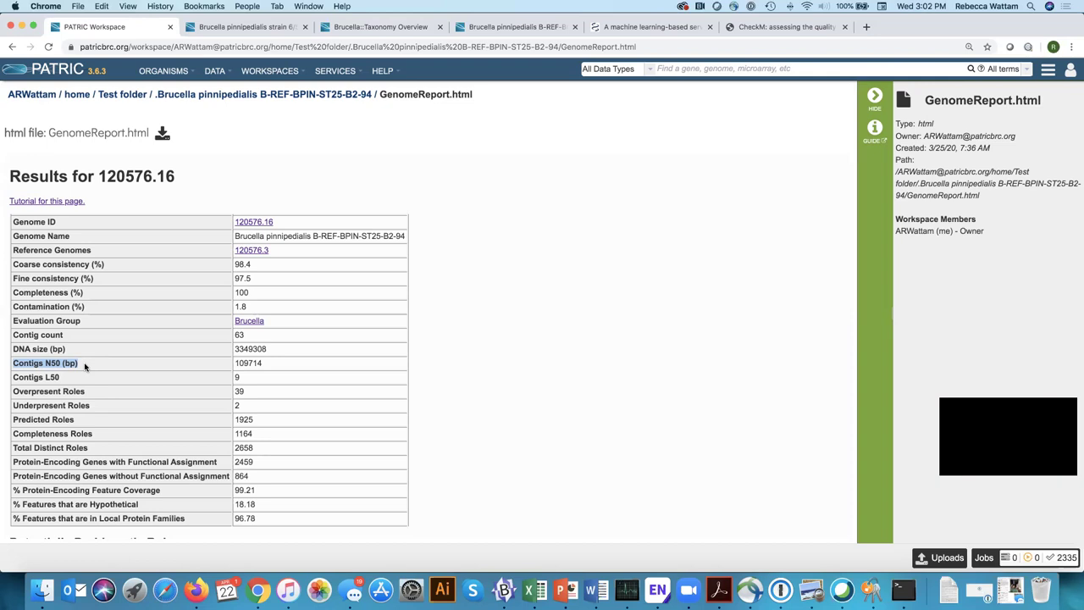
pyautogui.scroll(-3, 85, 366)
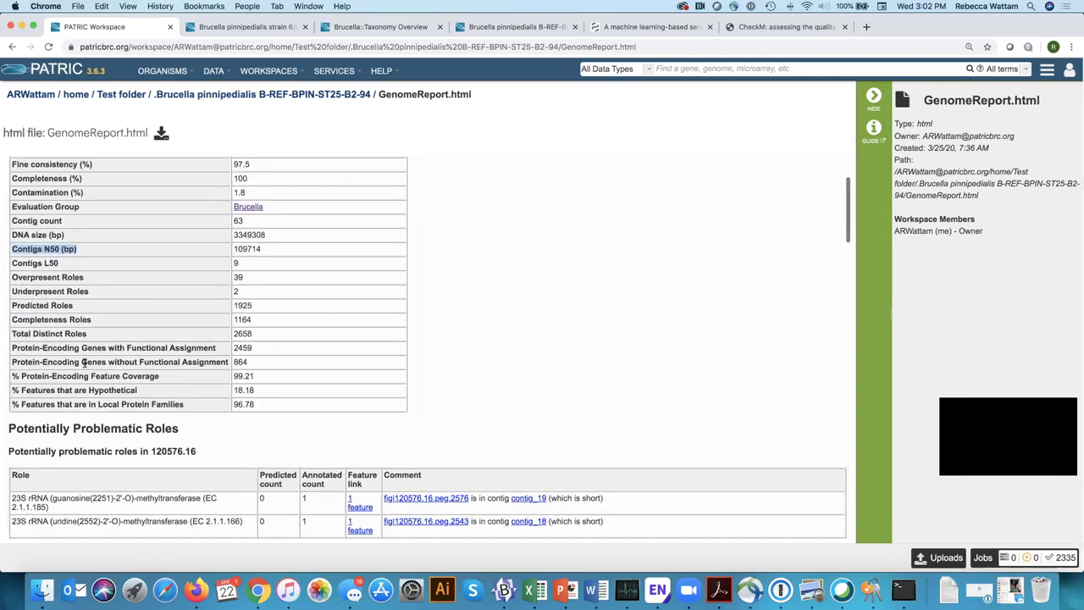
pyautogui.scroll(3, 34, 364)
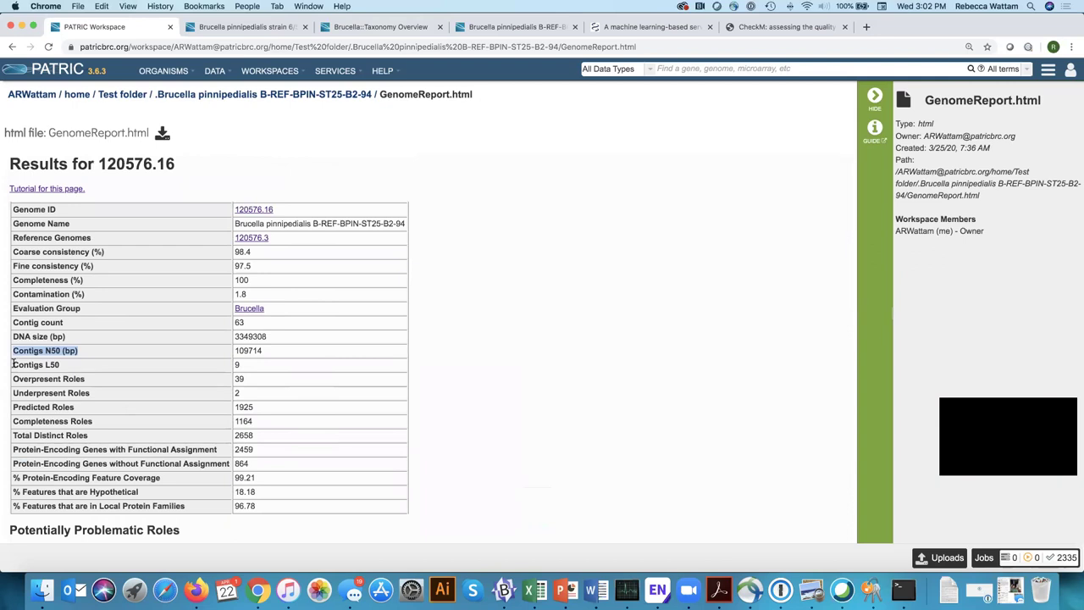
pyautogui.moveTo(13, 364); pyautogui.dragTo(62, 366)
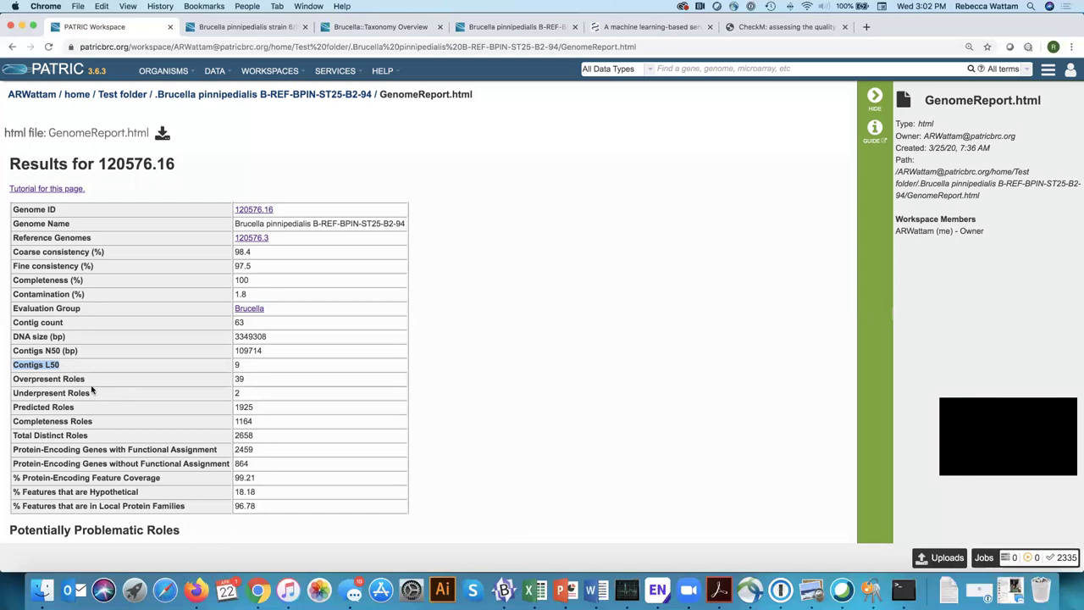
pyautogui.moveTo(87, 379); pyautogui.dragTo(11, 381)
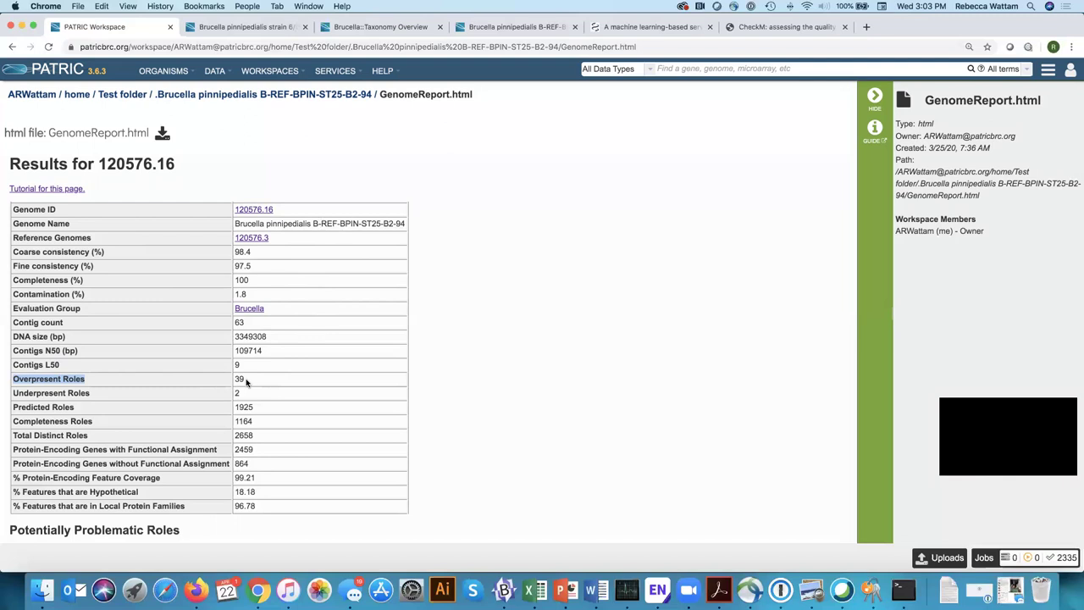
pyautogui.moveTo(92, 396); pyautogui.dragTo(12, 396)
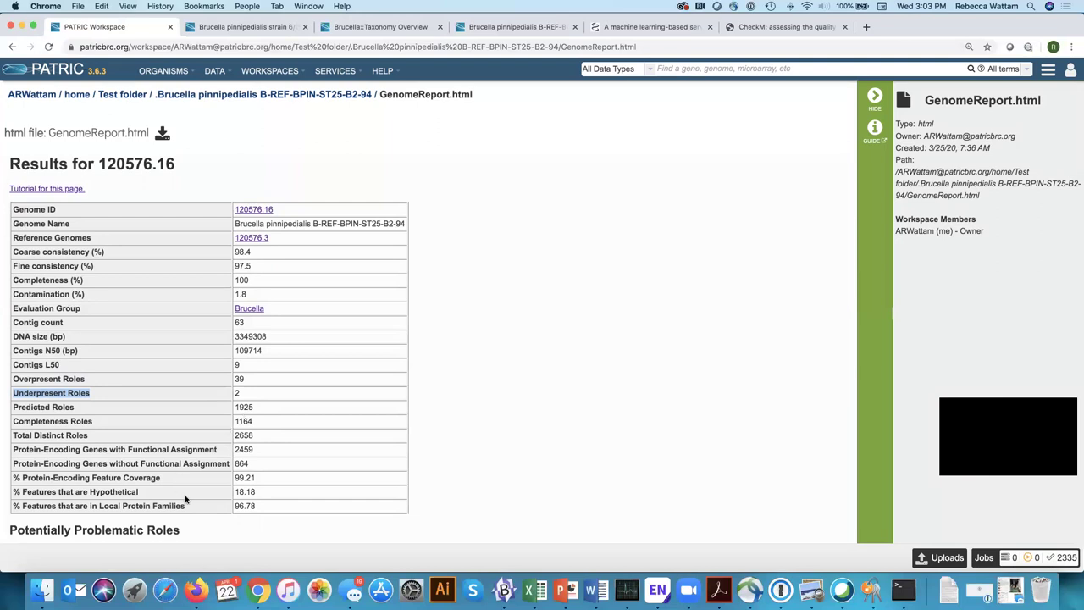
pyautogui.click(77, 413)
pyautogui.moveTo(74, 407); pyautogui.dragTo(12, 409)
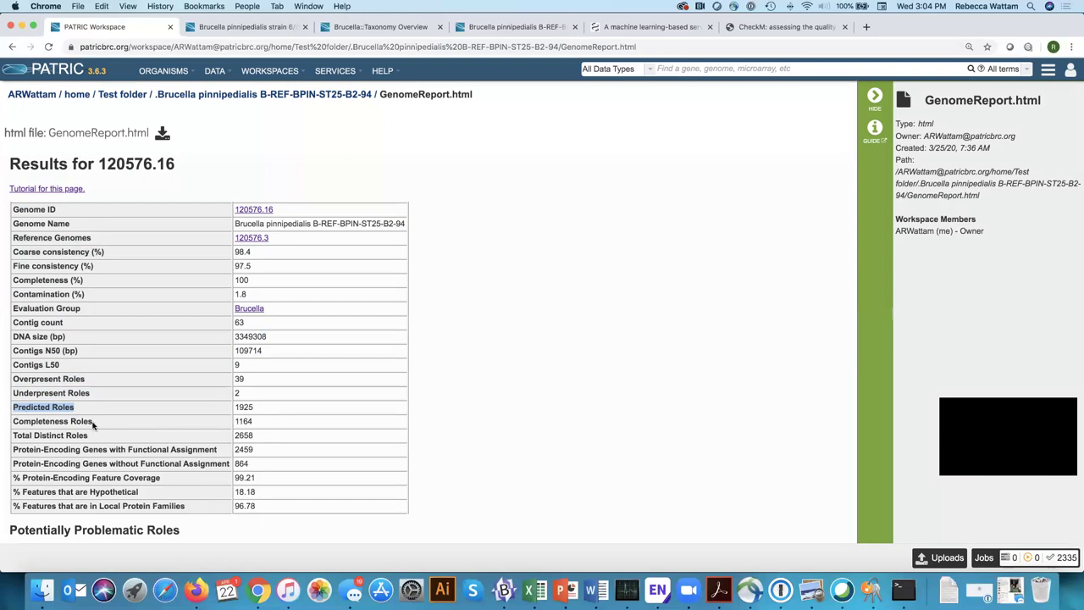
pyautogui.click(55, 421)
pyautogui.tripleClick(55, 421)
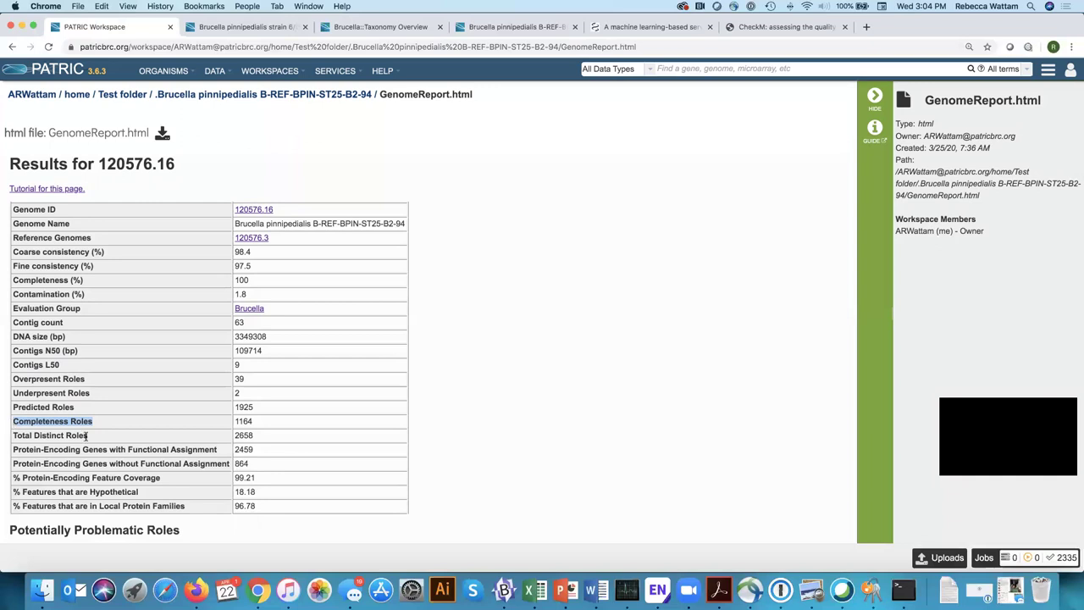
pyautogui.moveTo(86, 435); pyautogui.dragTo(12, 433)
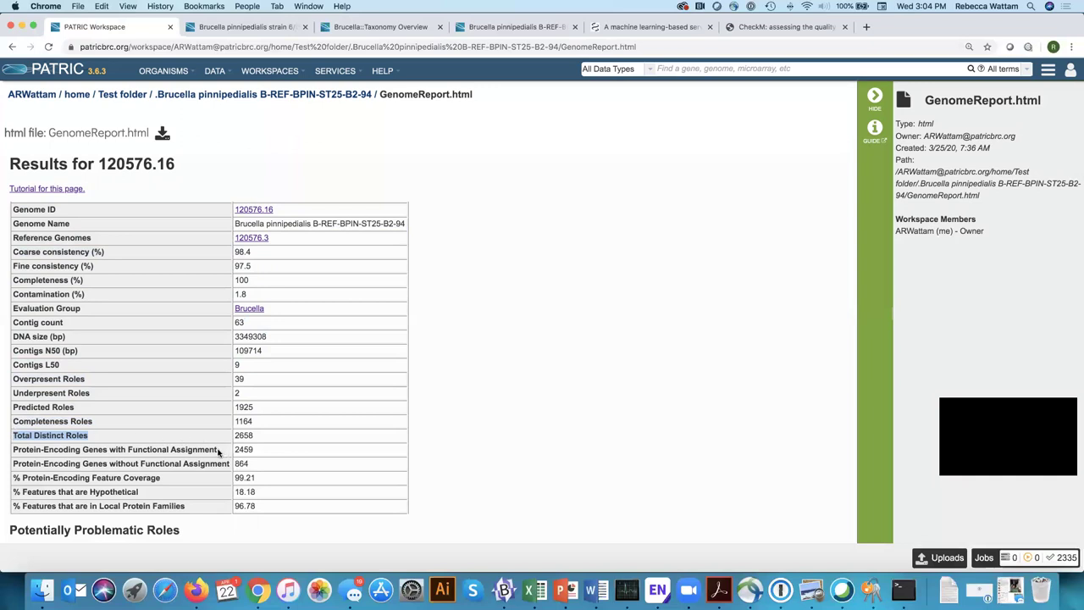
pyautogui.moveTo(219, 450); pyautogui.dragTo(10, 456)
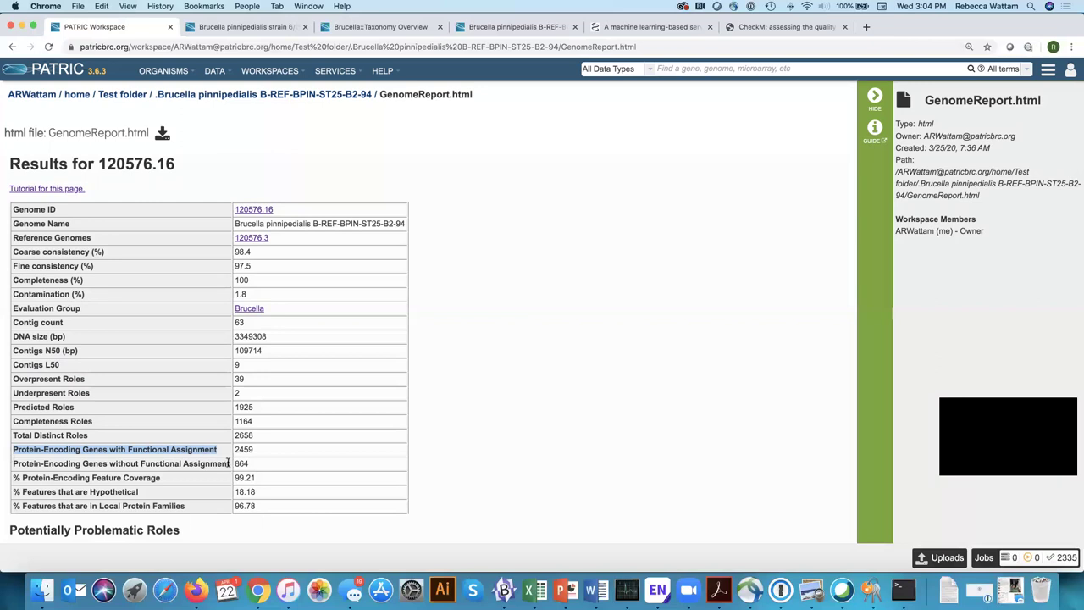
pyautogui.moveTo(228, 463); pyautogui.dragTo(12, 464)
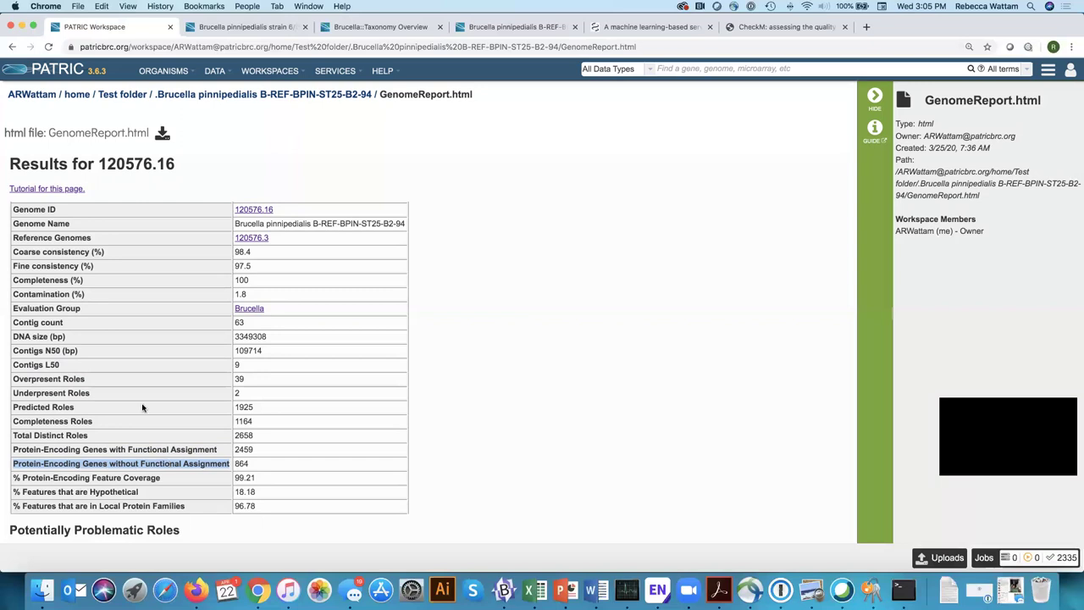
pyautogui.moveTo(161, 477); pyautogui.dragTo(13, 476)
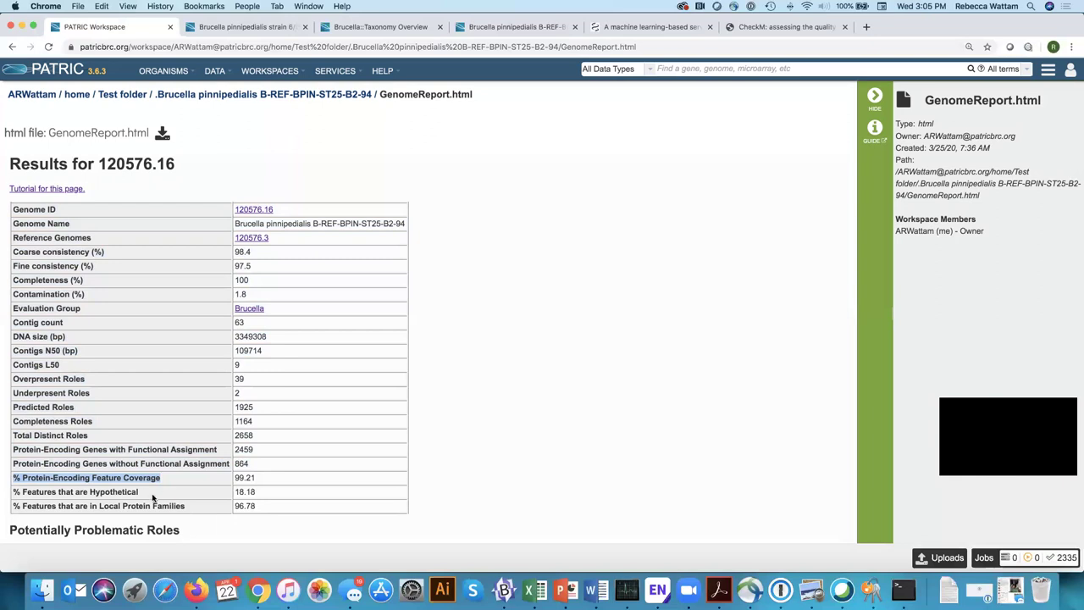
pyautogui.moveTo(145, 493); pyautogui.dragTo(11, 498)
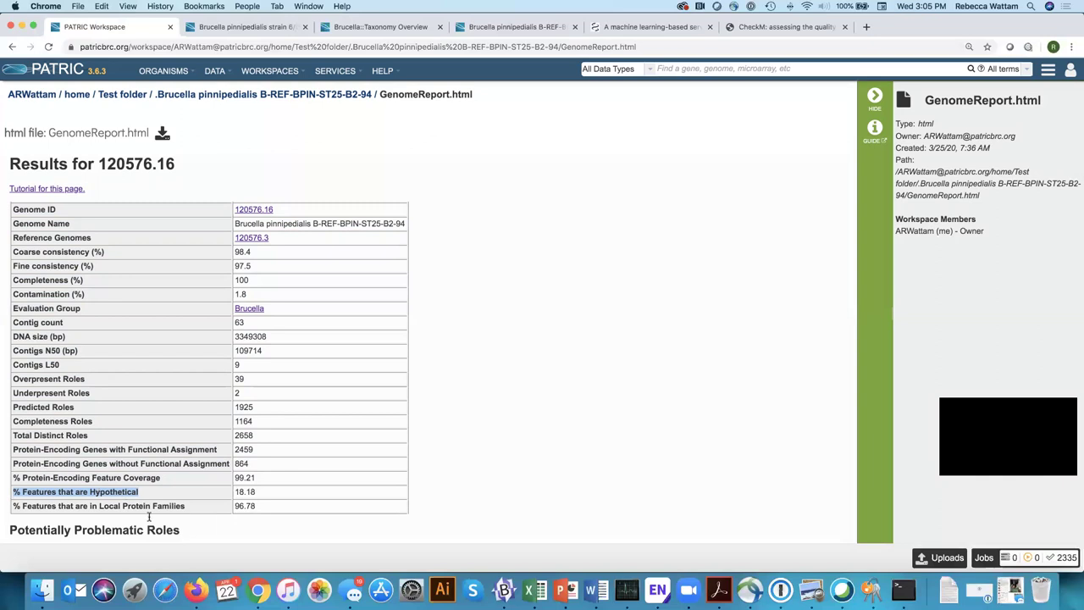
pyautogui.moveTo(183, 505); pyautogui.dragTo(5, 506)
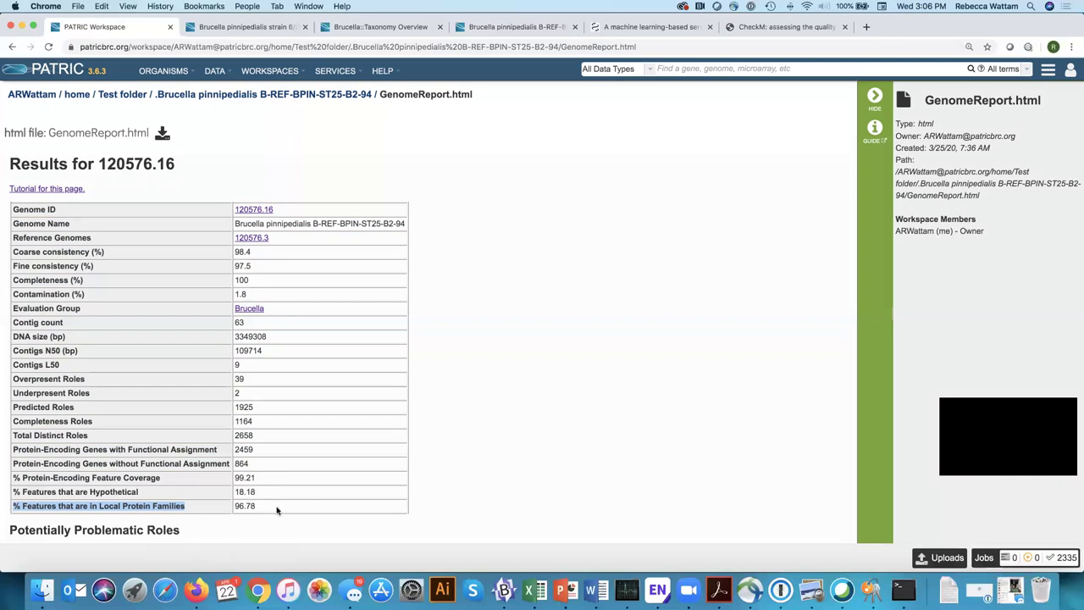
# Step: Scroll through the peg.357 and peg.358 feature list, then return to GenomeReport.html
pyautogui.scroll(-2, 510, 386)
pyautogui.scroll(-5, 510, 386)
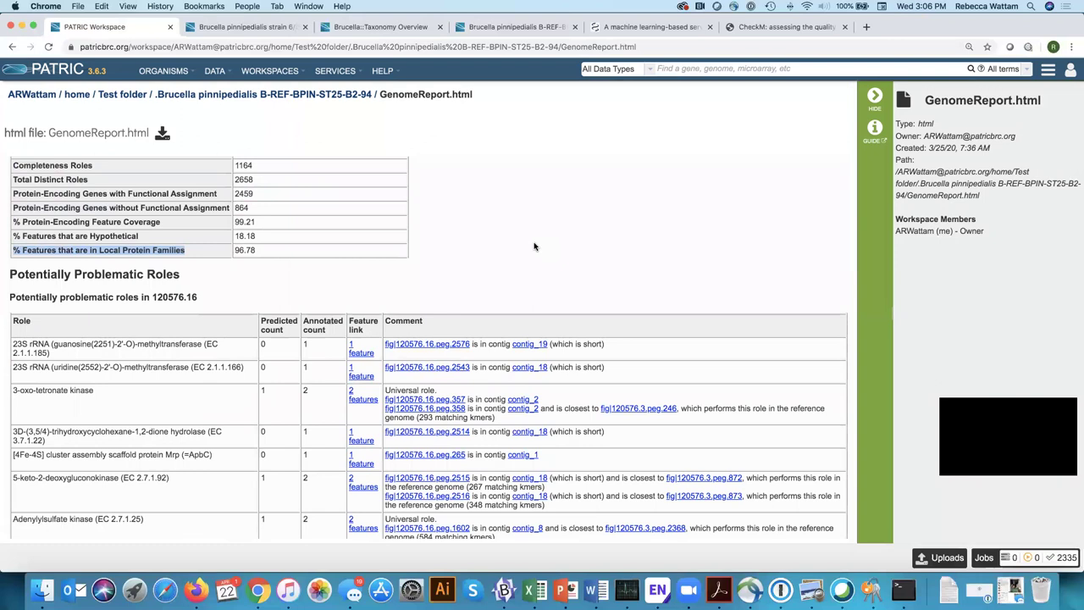
pyautogui.scroll(-2, 535, 245)
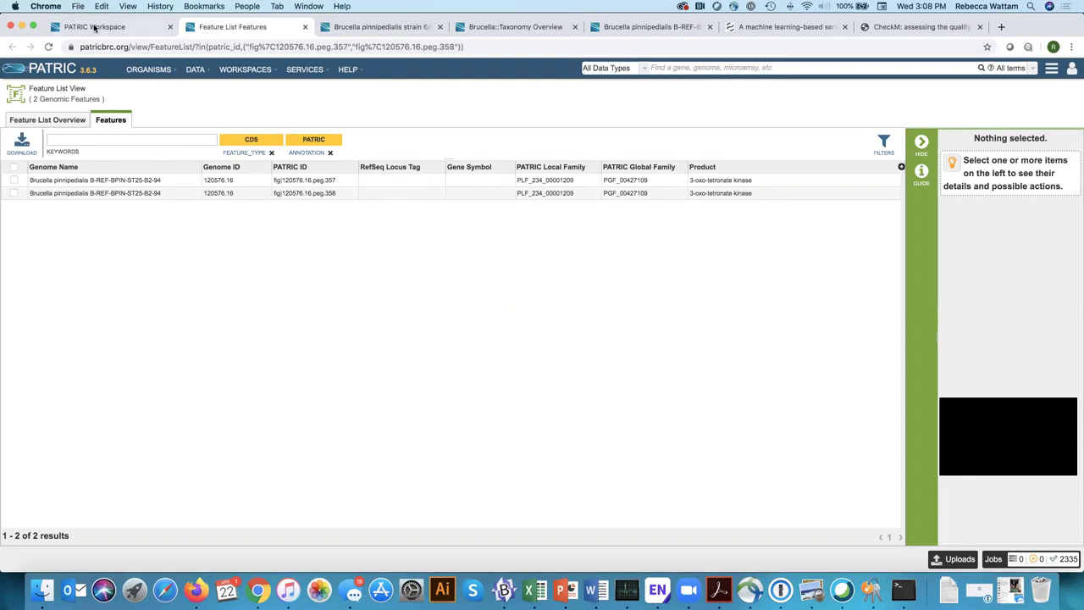
pyautogui.click(93, 26)
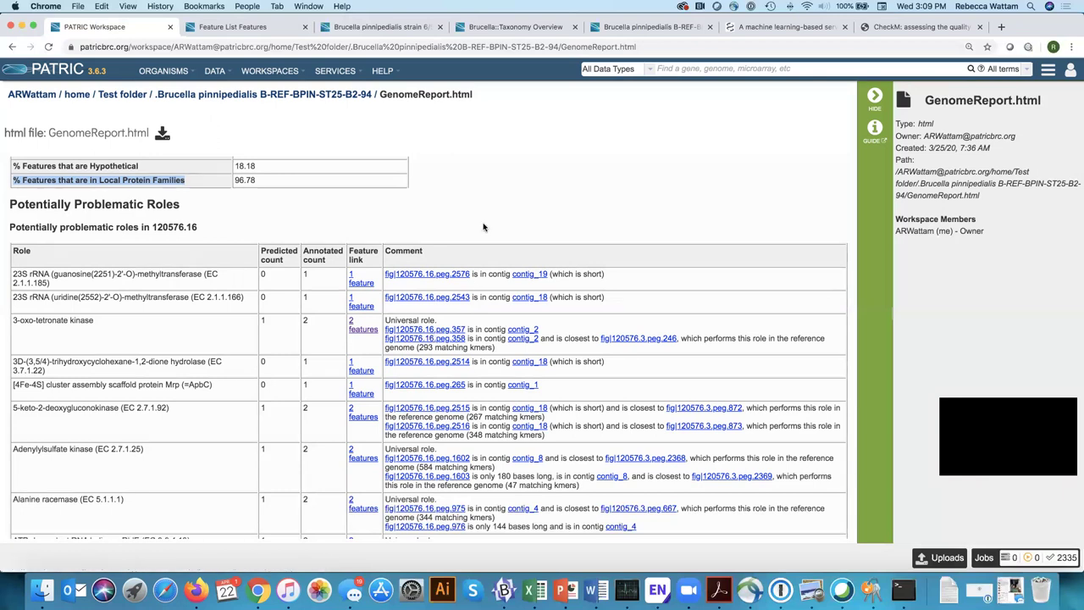
pyautogui.scroll(8, 483, 228)
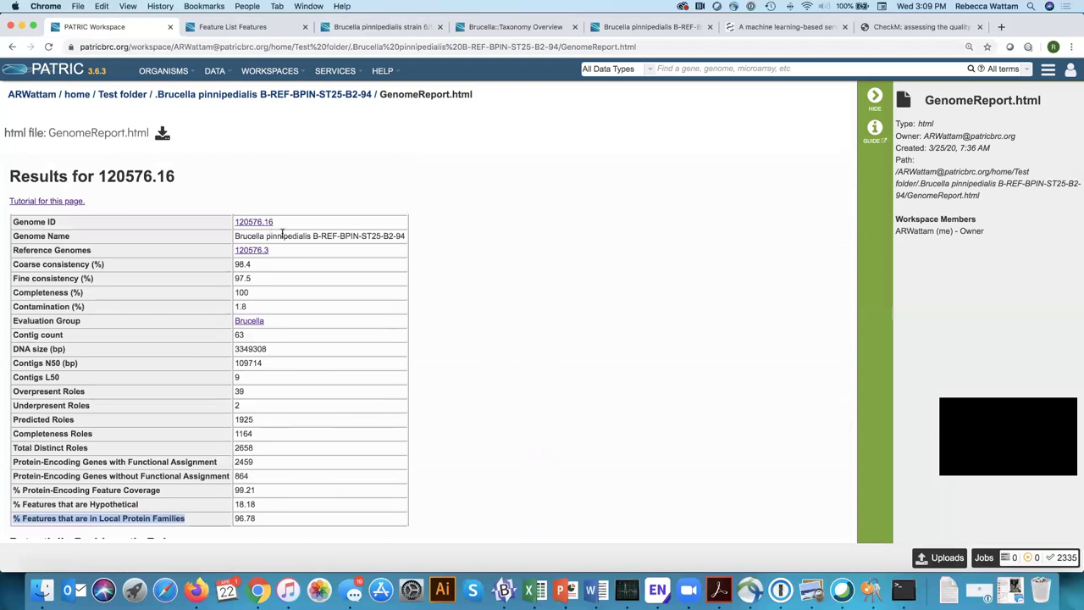
pyautogui.scroll(-5, 508, 300)
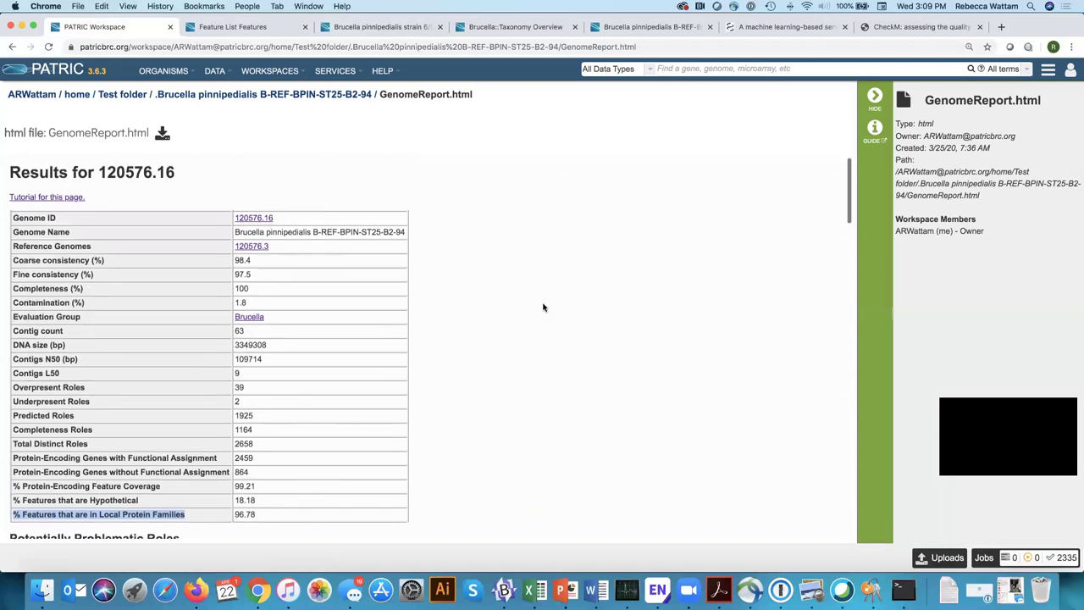
pyautogui.scroll(-1, 544, 308)
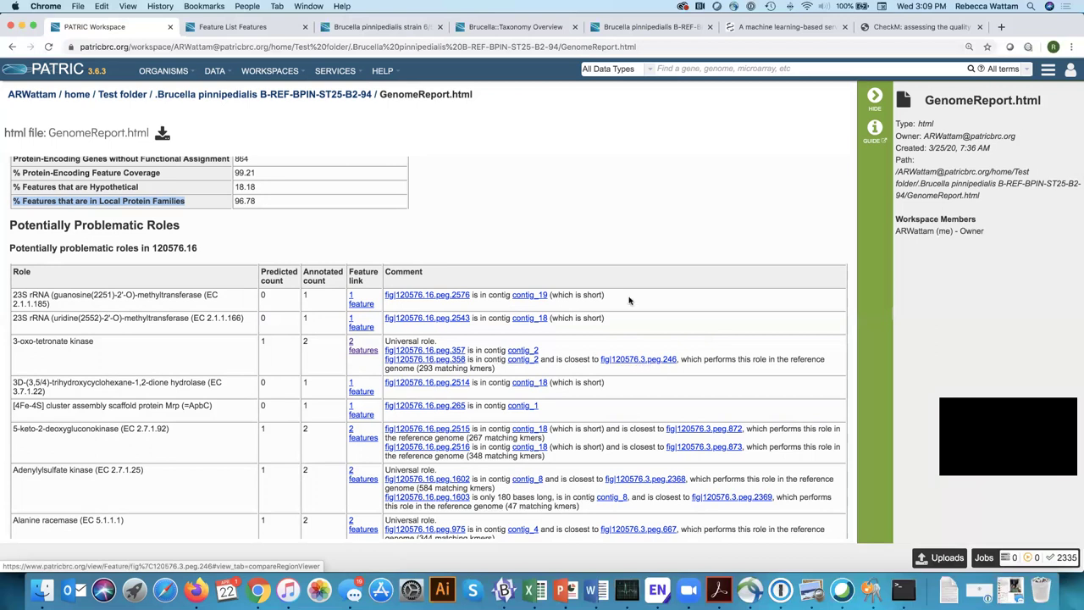
pyautogui.scroll(1, 560, 199)
pyautogui.scroll(7, 560, 199)
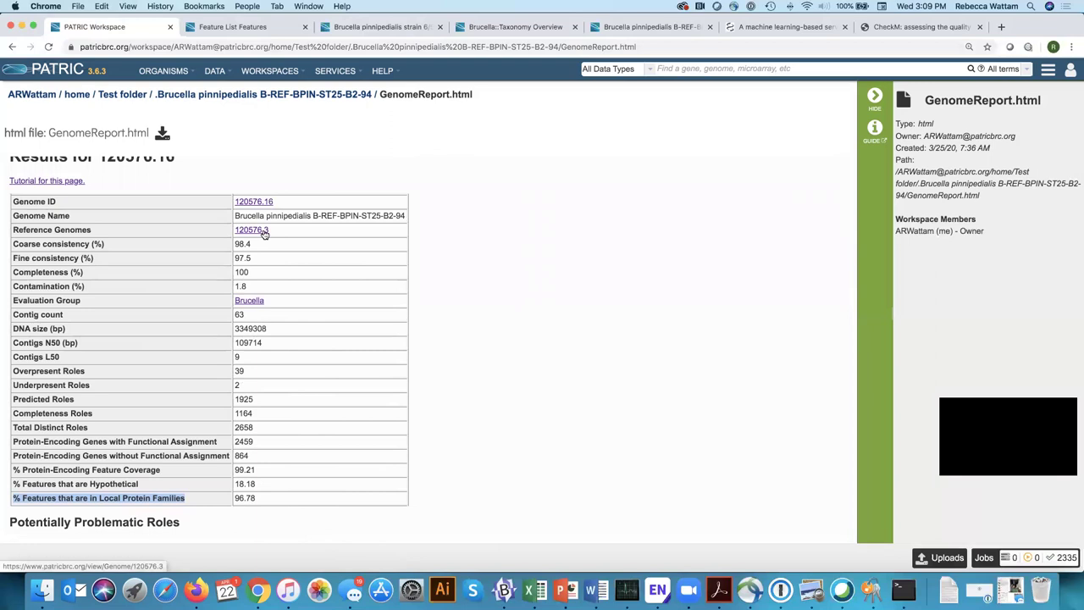
pyautogui.scroll(1, 503, 252)
pyautogui.scroll(-5, 502, 252)
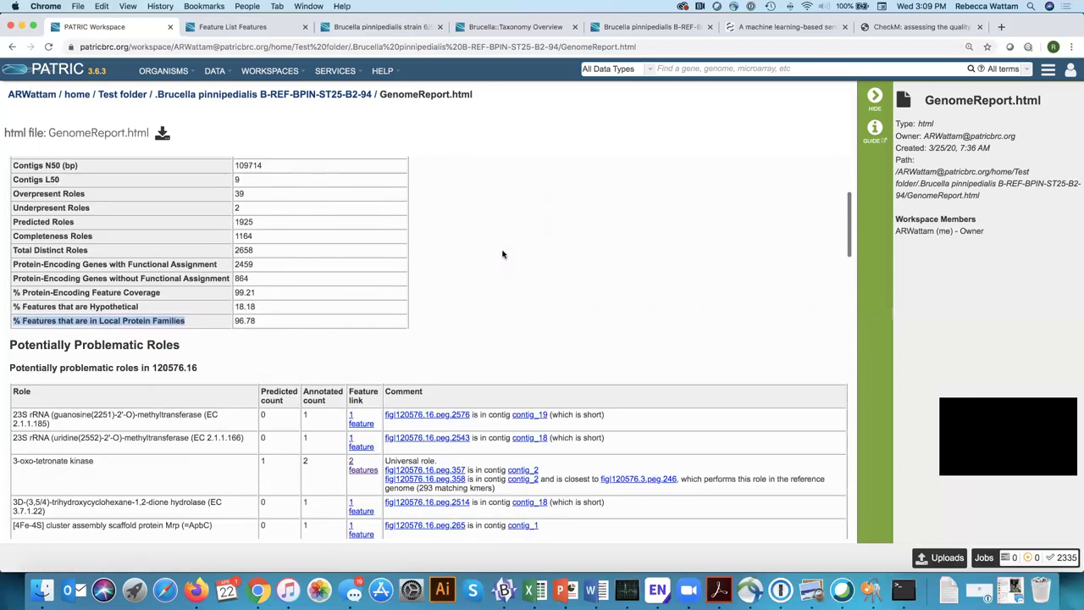
pyautogui.scroll(-5, 502, 254)
pyautogui.scroll(1, 500, 254)
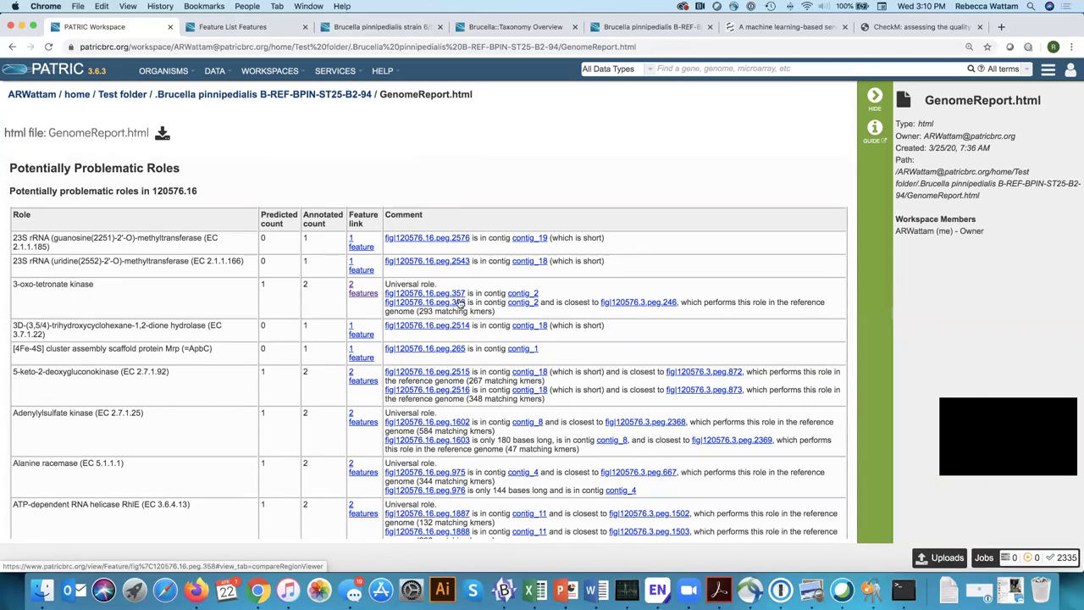
# Step: Show the Length (AA) column in the peg.357 and peg.358 feature list
pyautogui.click(248, 28)
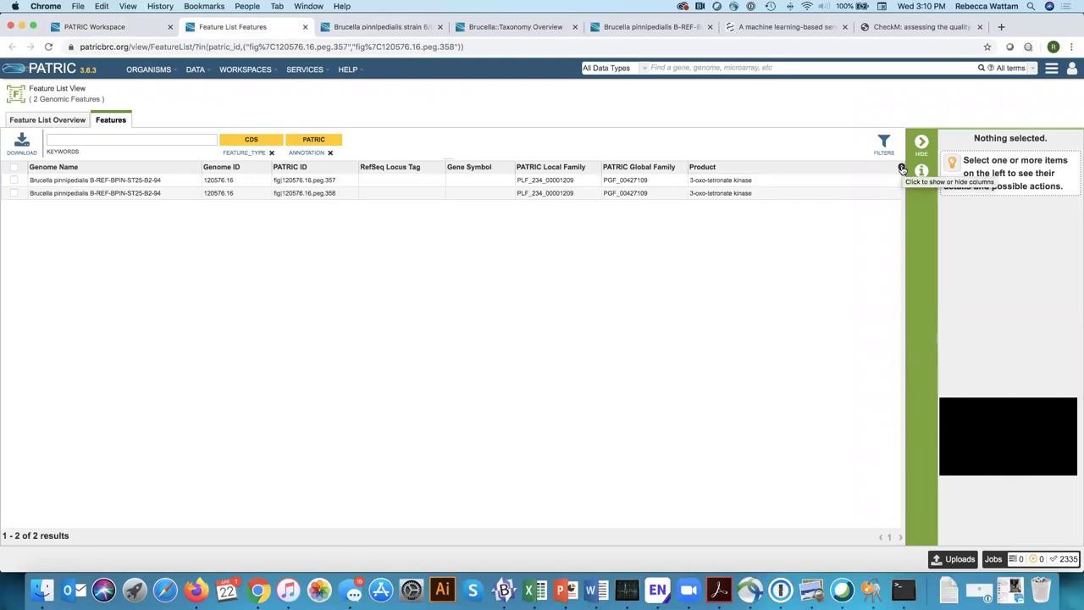
pyautogui.click(902, 168)
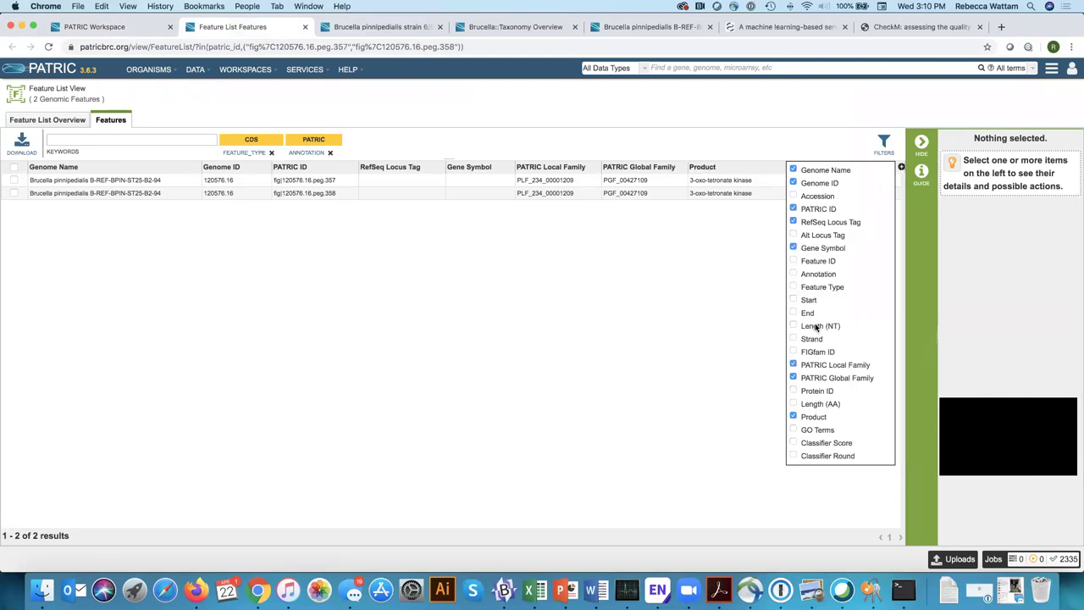
pyautogui.click(792, 416)
pyautogui.click(792, 403)
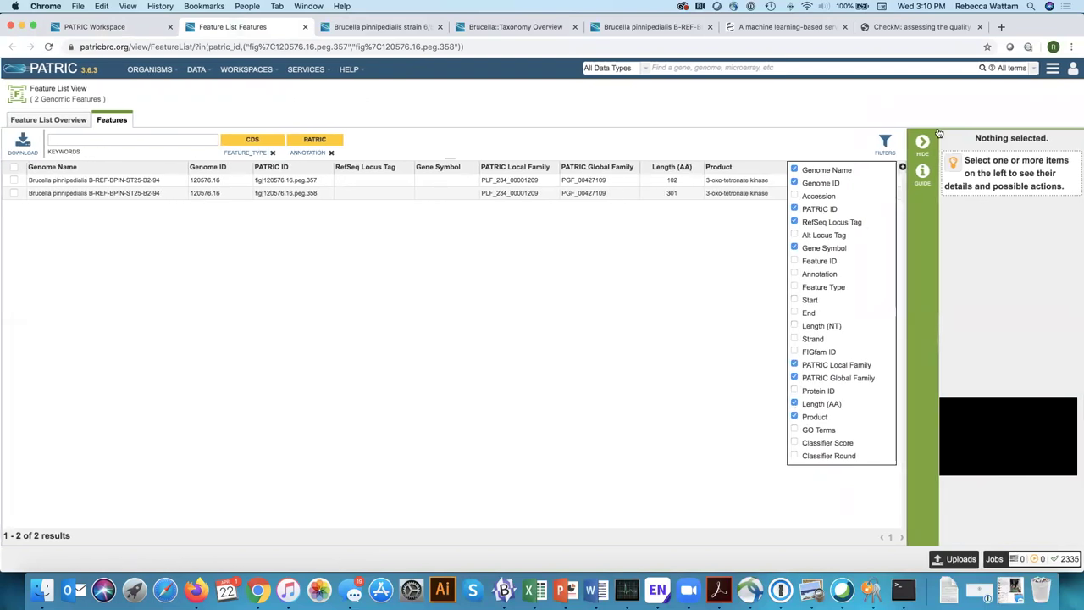
pyautogui.click(903, 170)
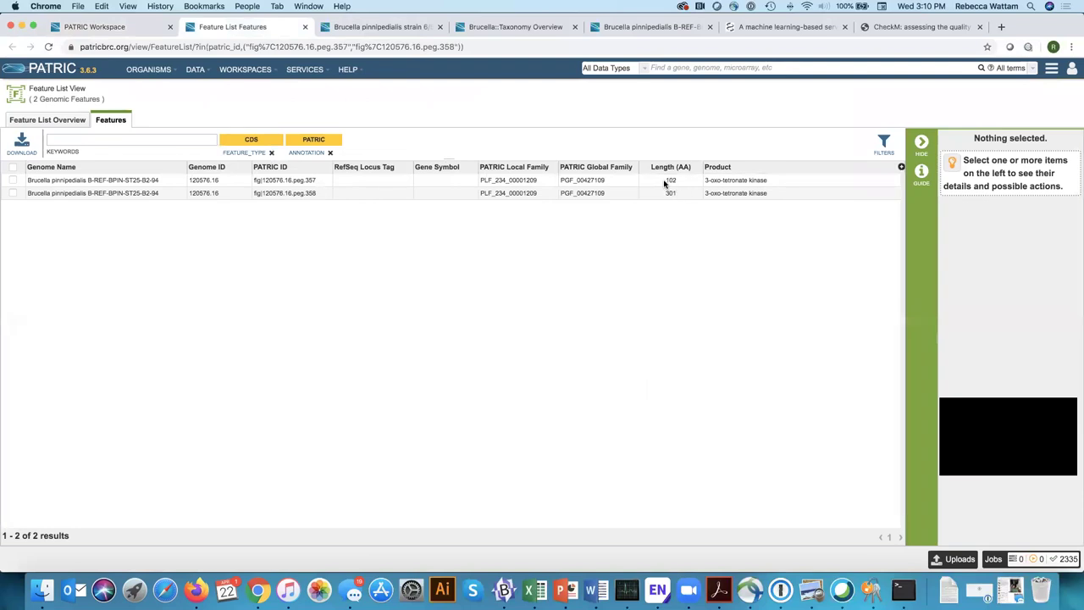
# Step: View reference gene fig|120576.3.peg.246's overview (301-AA 3-oxo-tetronate kinase), then return to the GenomeReport
pyautogui.click(122, 28)
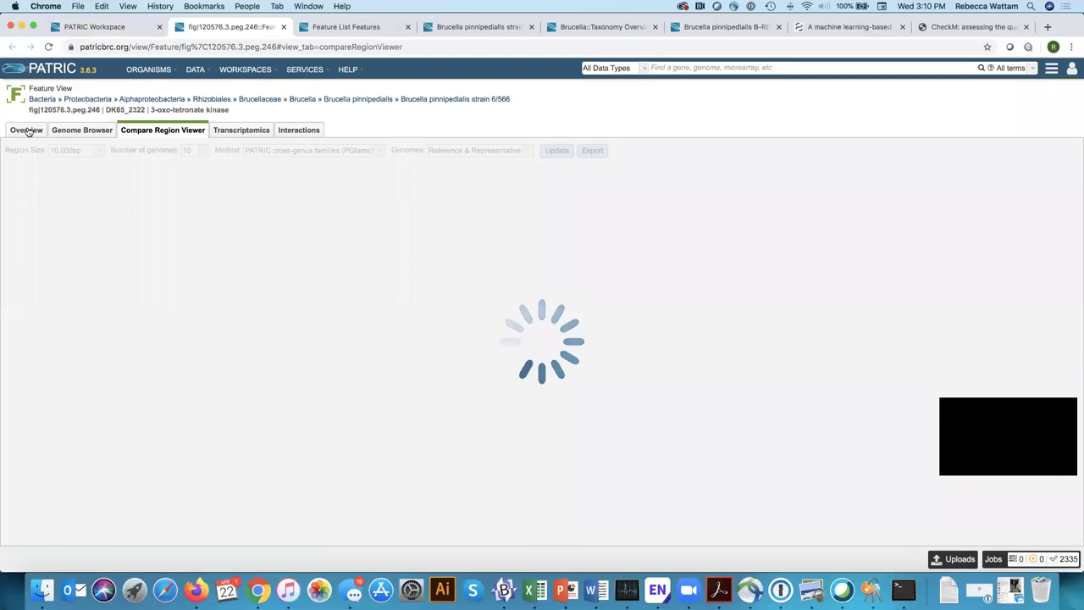
pyautogui.click(28, 131)
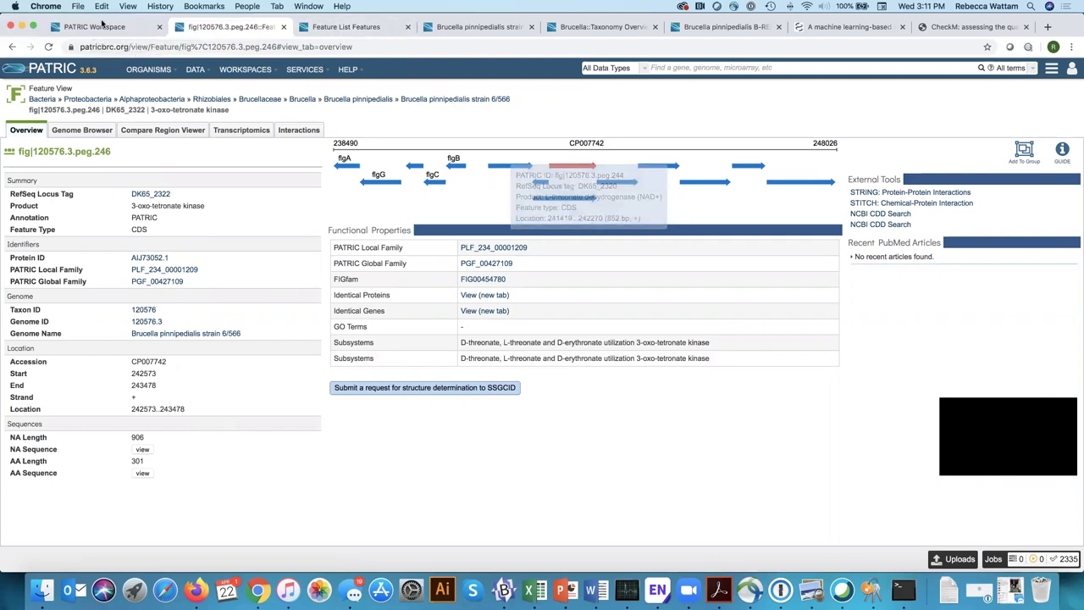
pyautogui.click(94, 26)
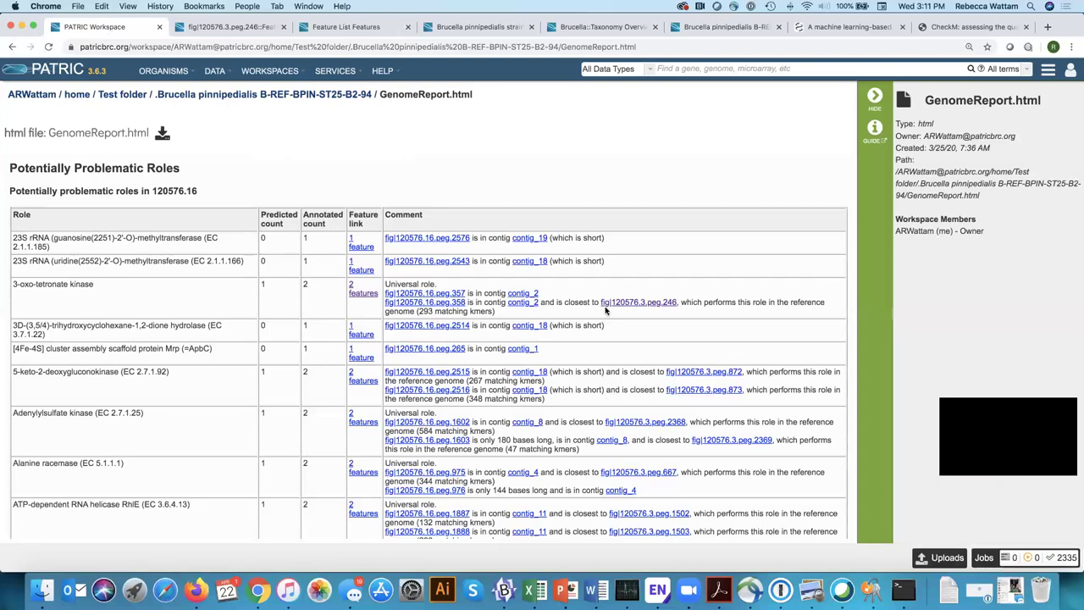
# Step: Scroll down to the by-contig table showing contig_1 (356188 bp) with 158 good and 6 flagged features
pyautogui.scroll(-2, 488, 339)
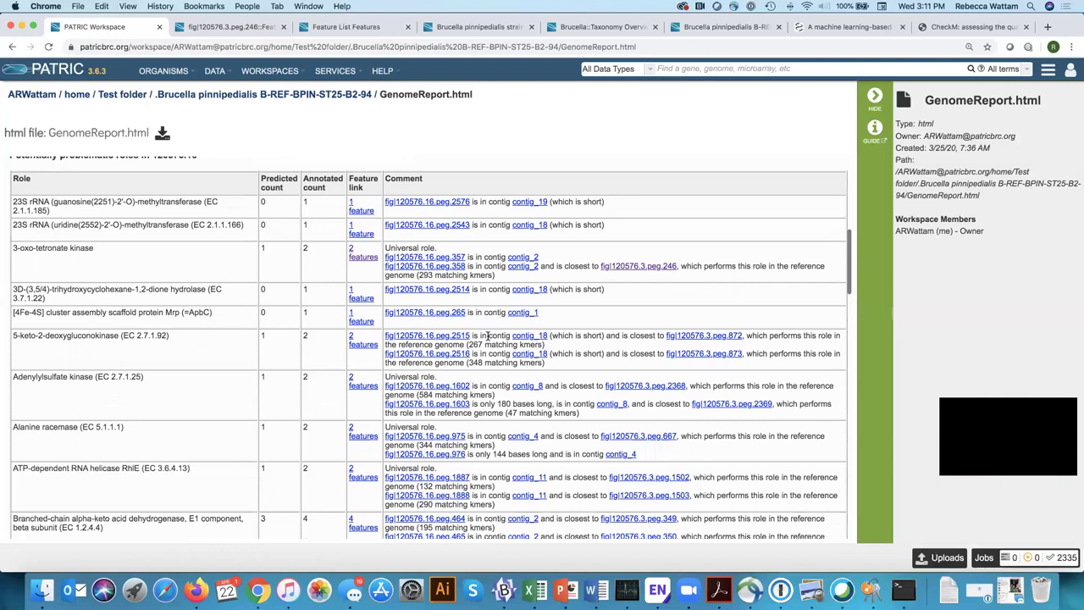
pyautogui.scroll(-2, 488, 335)
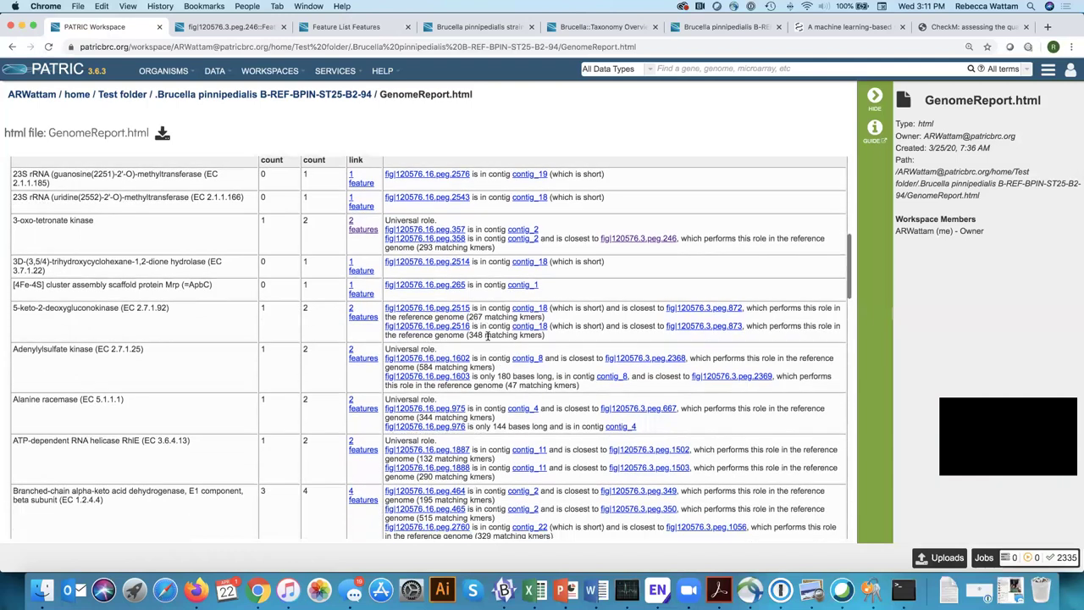
pyautogui.scroll(-5, 487, 335)
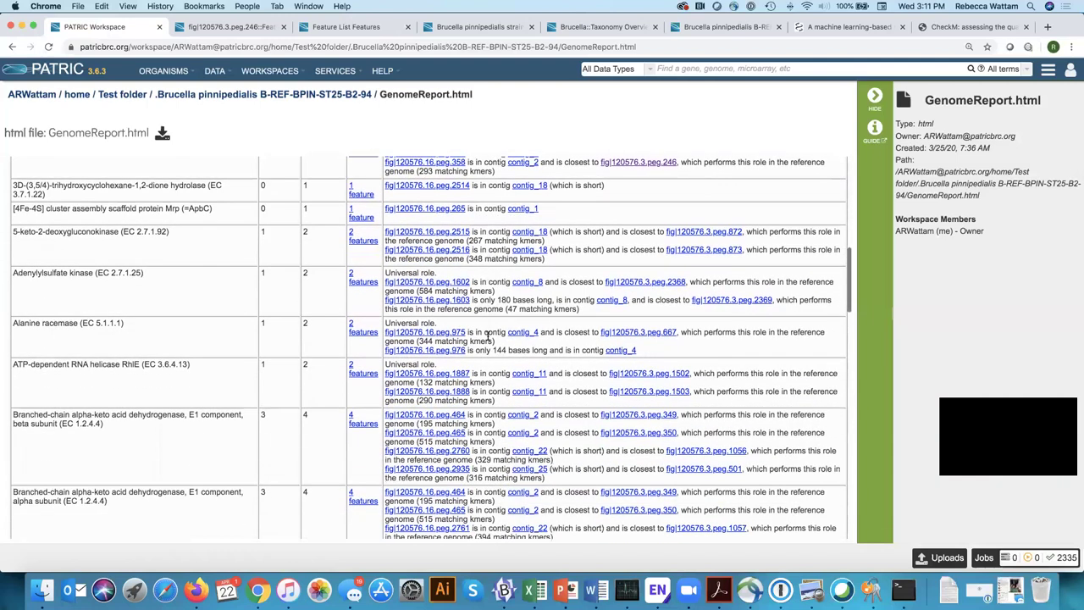
pyautogui.scroll(-3, 489, 336)
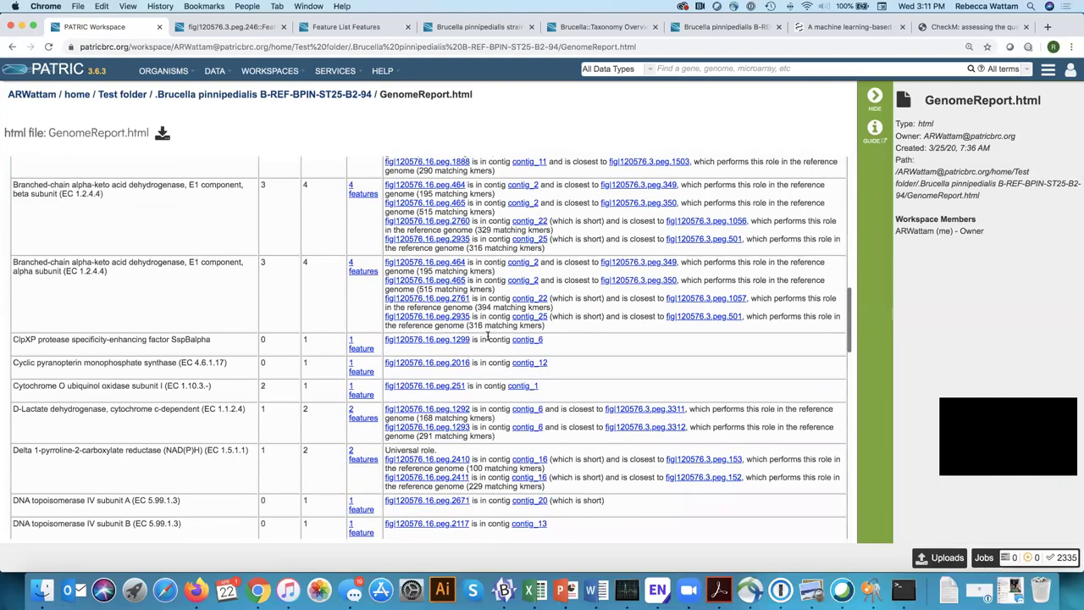
pyautogui.scroll(-2, 489, 337)
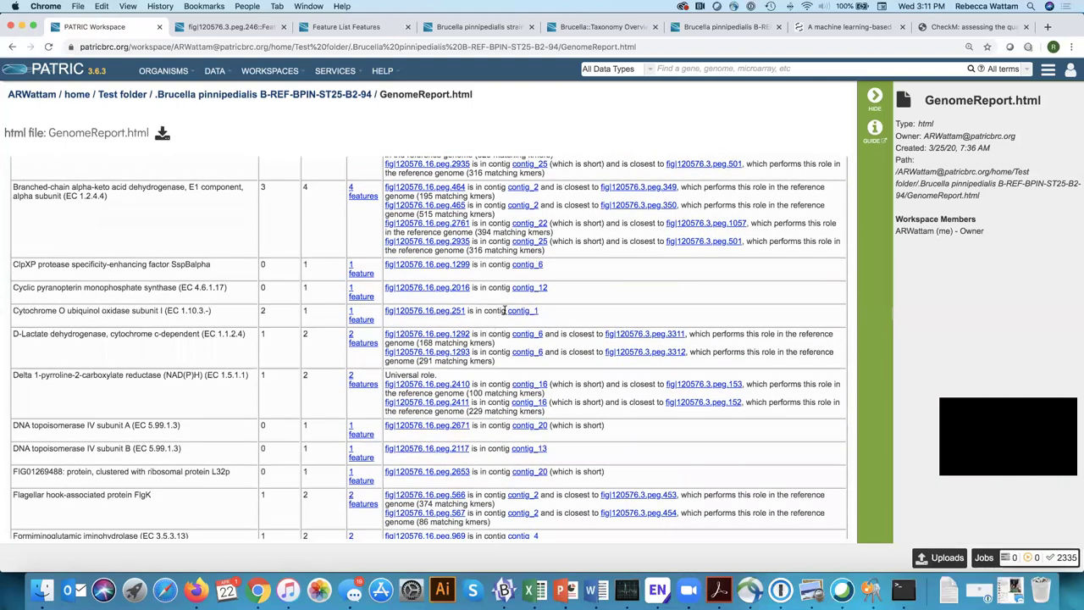
pyautogui.scroll(-5, 506, 310)
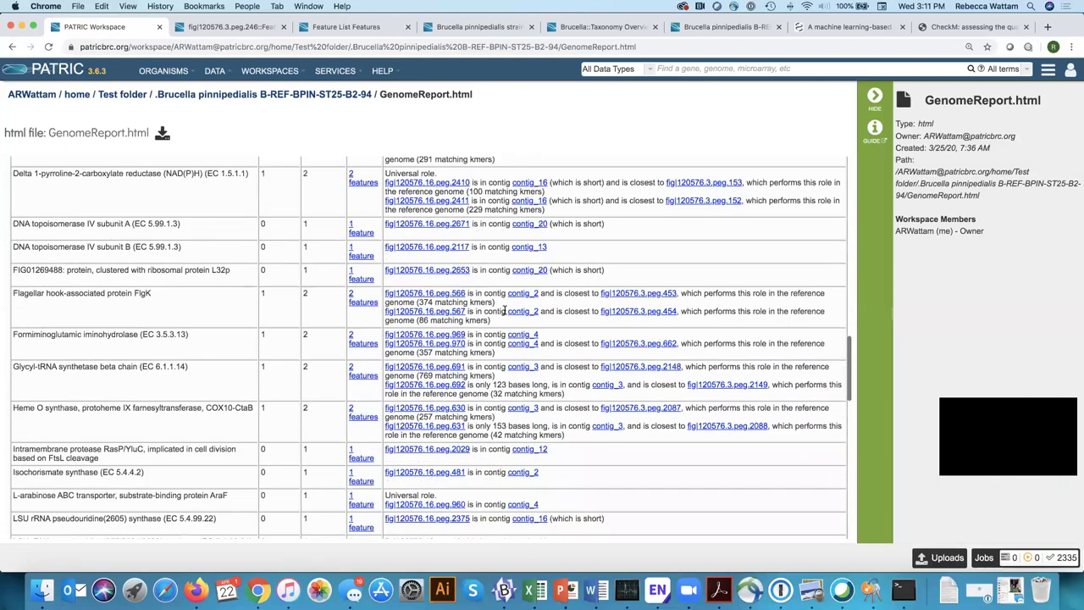
pyautogui.scroll(-3, 505, 311)
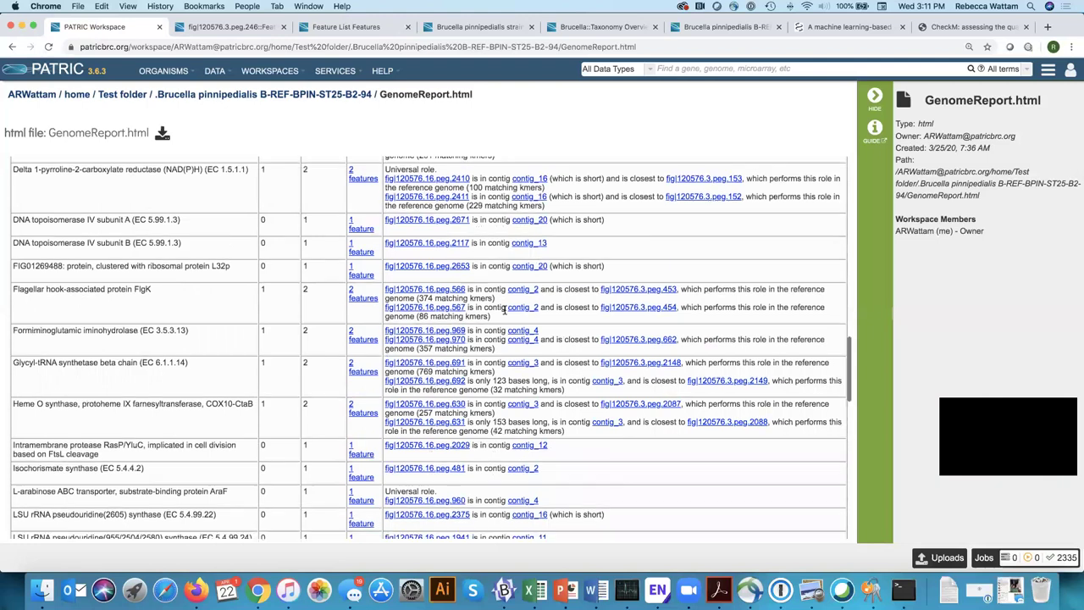
pyautogui.scroll(-3, 505, 314)
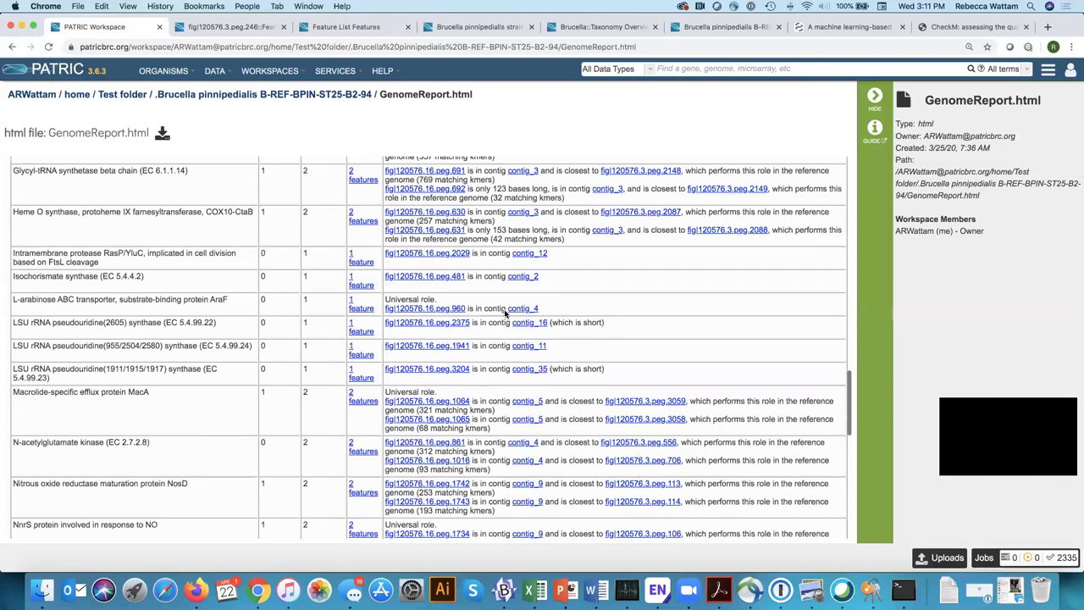
pyautogui.scroll(-3, 506, 313)
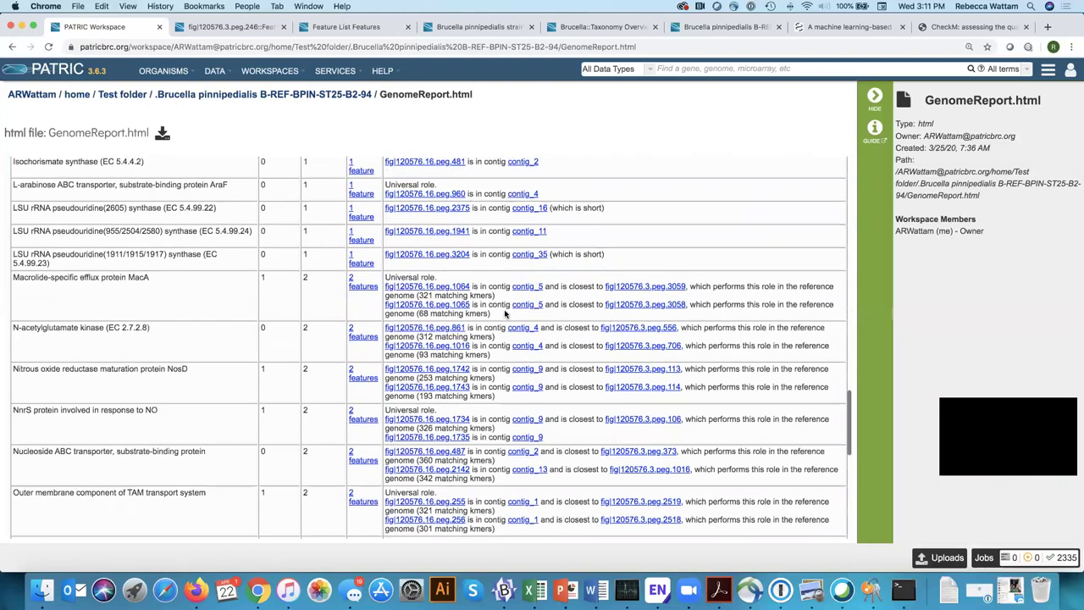
pyautogui.scroll(-3, 505, 313)
pyautogui.scroll(-3, 506, 313)
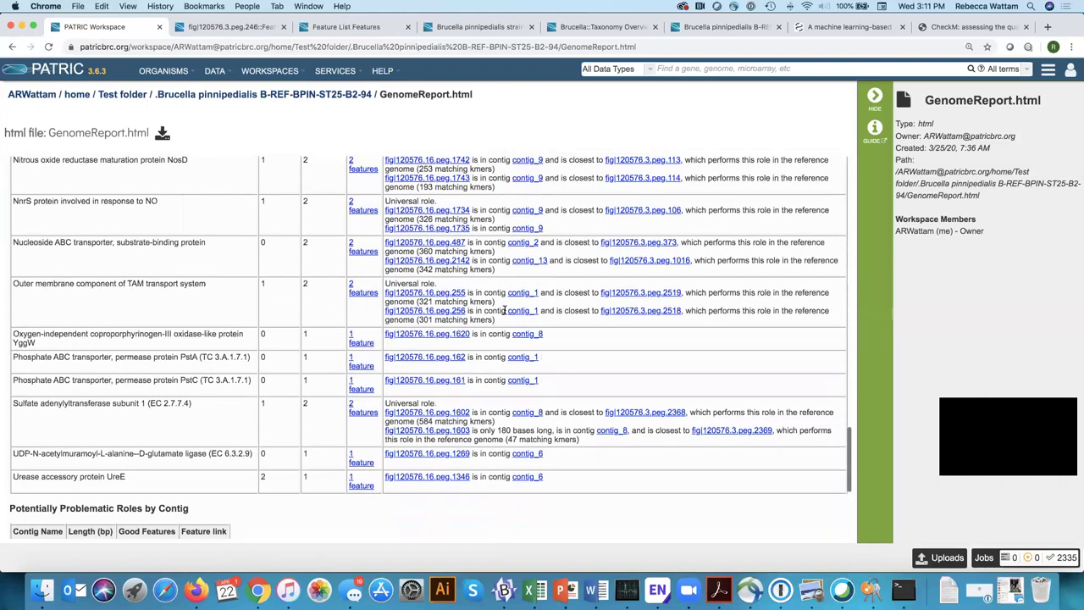
pyautogui.scroll(-6, 504, 311)
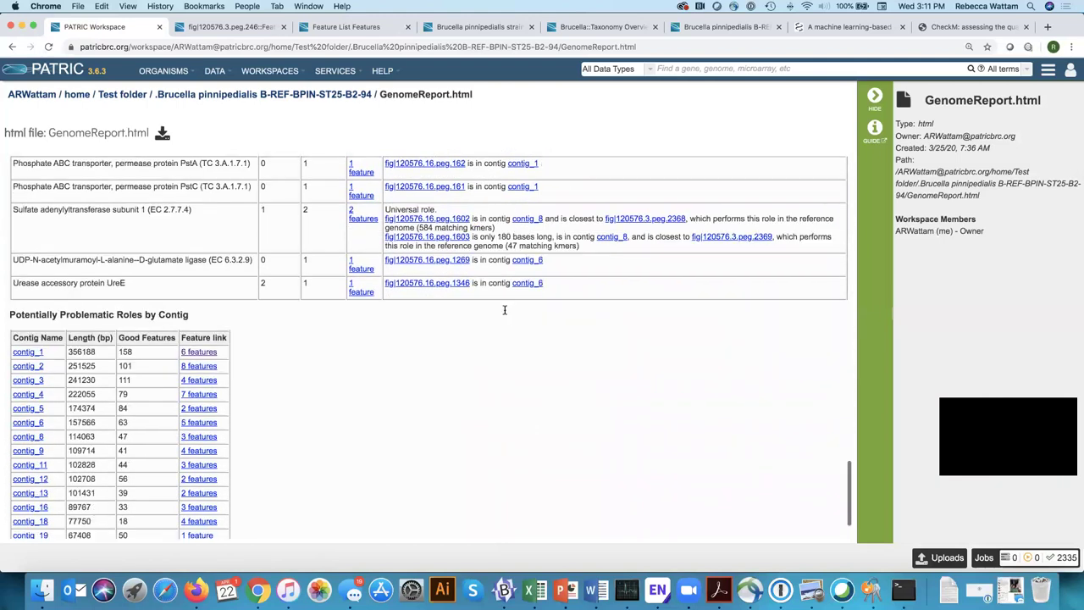
pyautogui.scroll(-2, 504, 310)
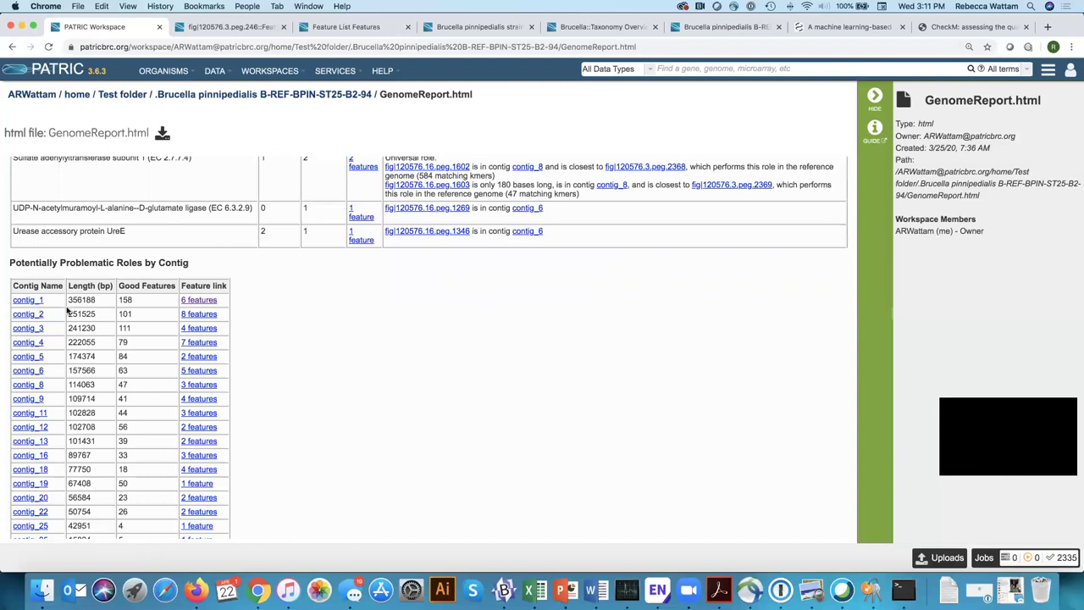
pyautogui.scroll(-2, 394, 335)
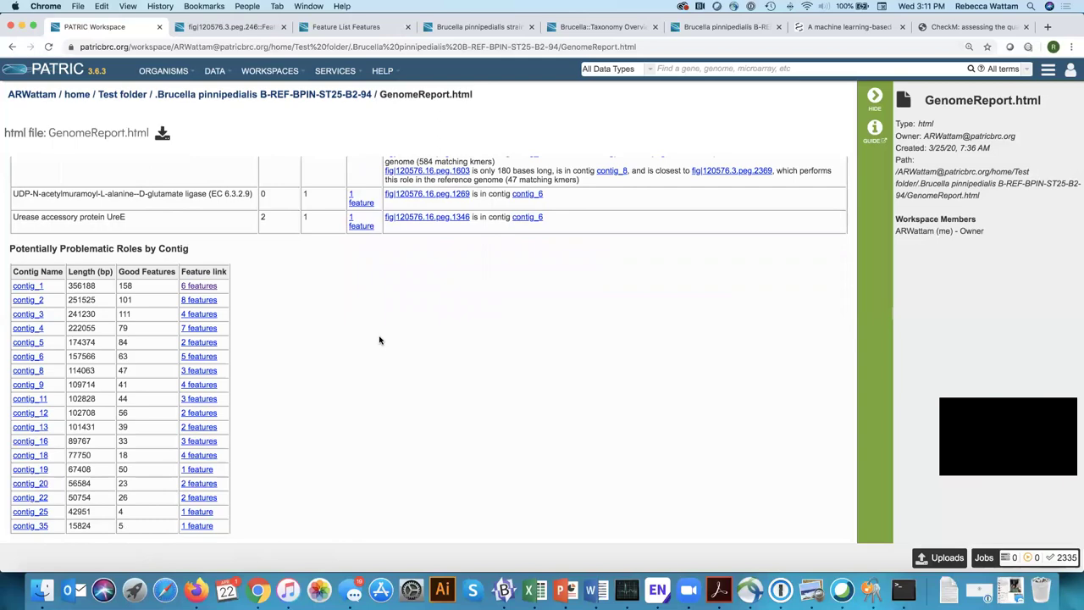
pyautogui.scroll(20, 380, 339)
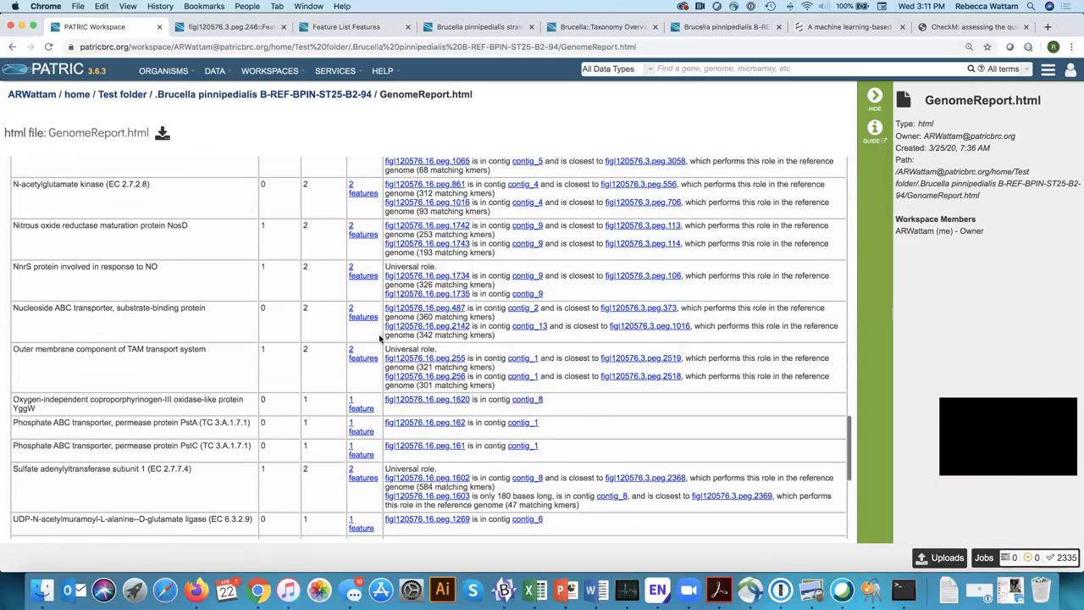
pyautogui.scroll(15, 379, 339)
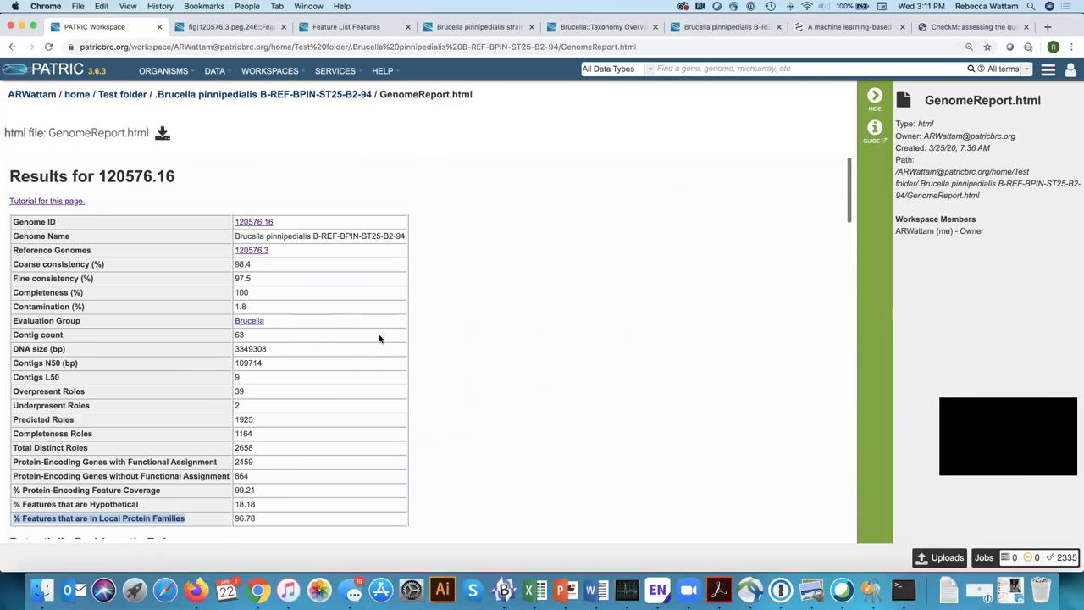
pyautogui.scroll(-10, 474, 338)
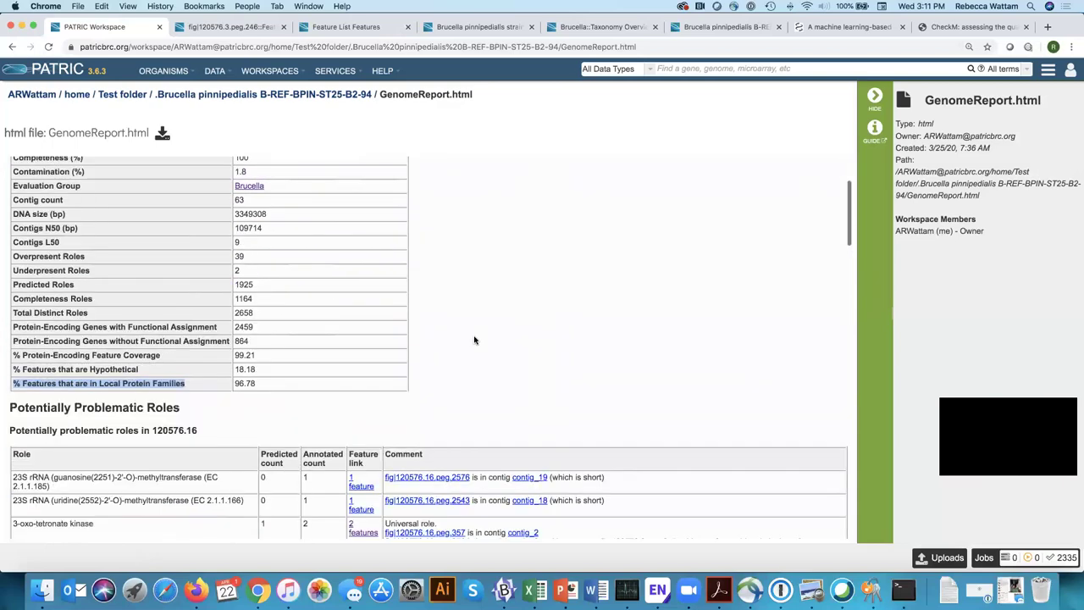
pyautogui.scroll(-10, 474, 338)
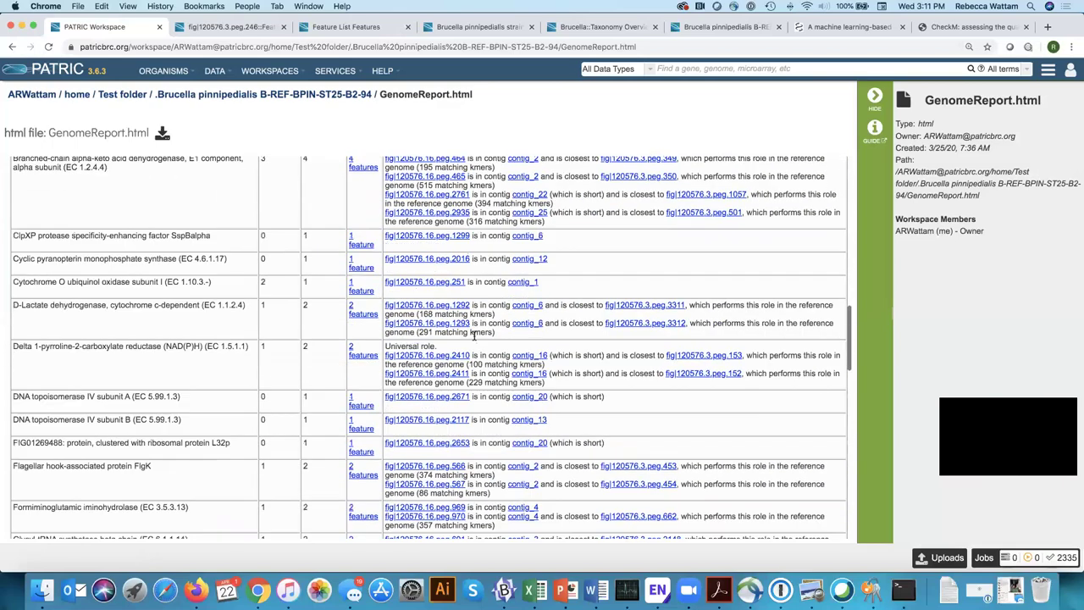
pyautogui.scroll(-10, 474, 339)
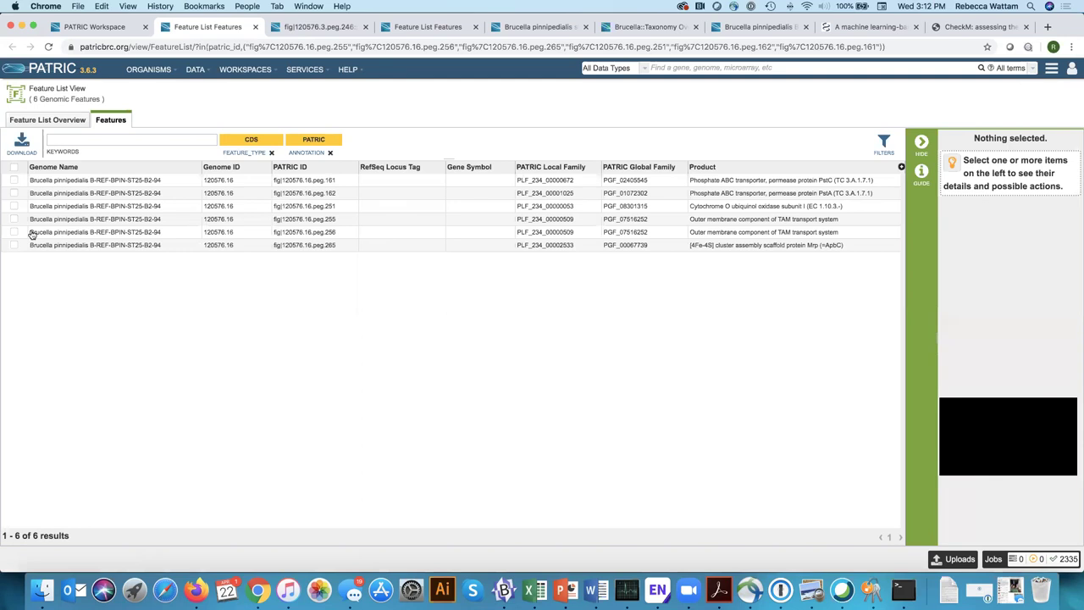
# Step: Select feature fig|120576.16.peg.255, the 329-AA TAM transport outer membrane component, to see its details
pyautogui.click(13, 219)
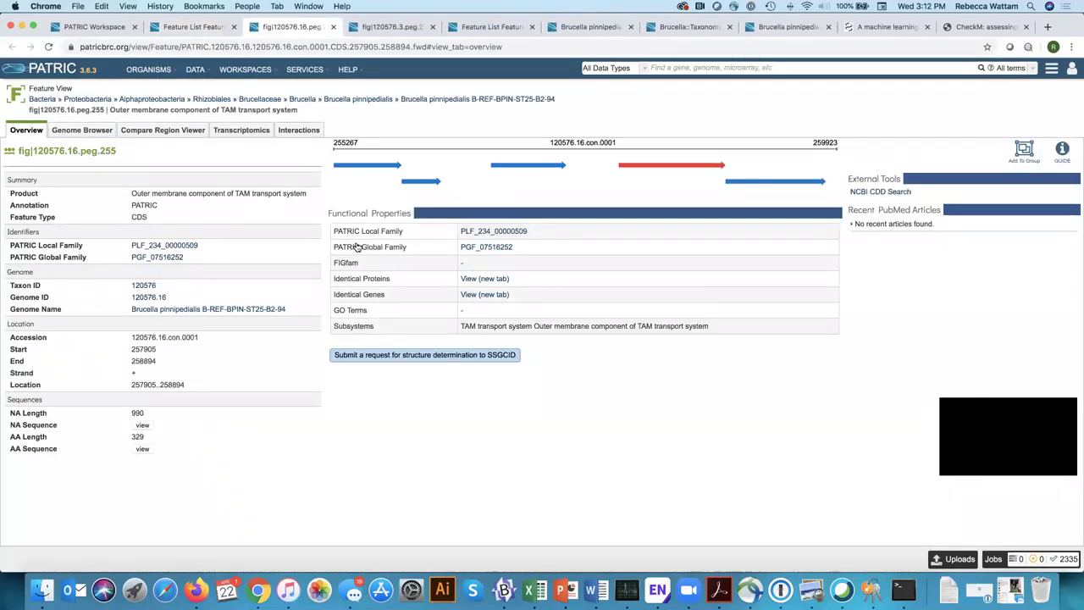
# Step: Back on the GenomeReport, scroll up through problematic roles such as MacA and NosD
pyautogui.click(98, 28)
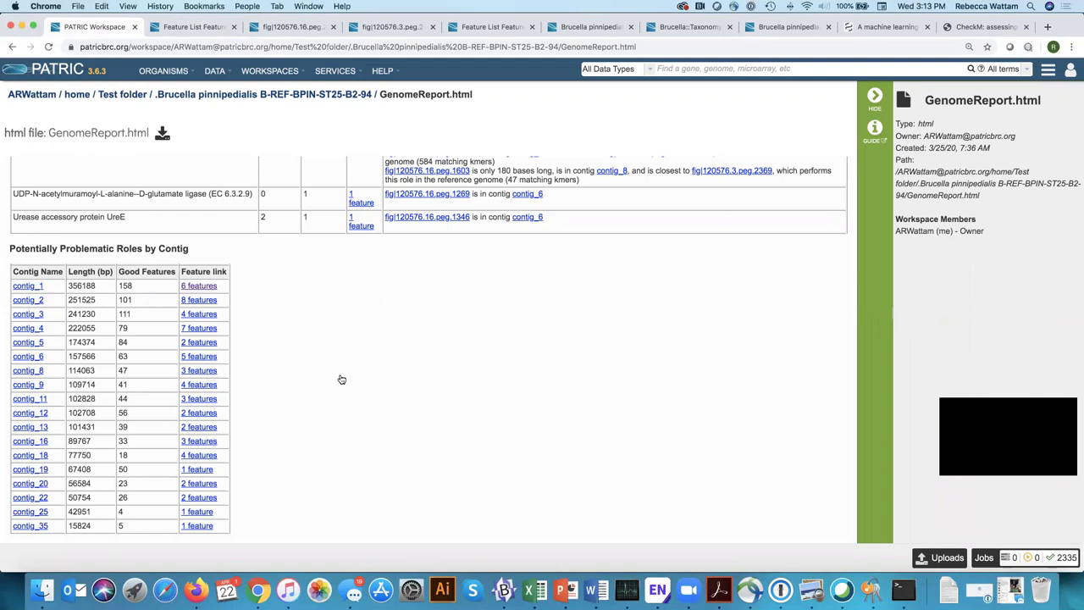
pyautogui.scroll(5, 348, 382)
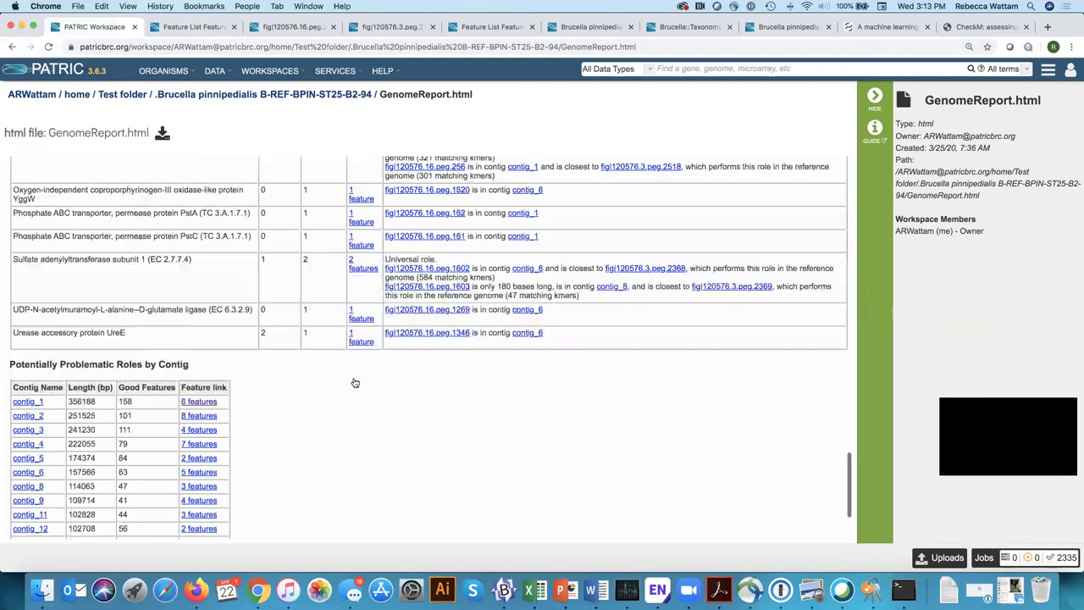
pyautogui.scroll(5, 355, 383)
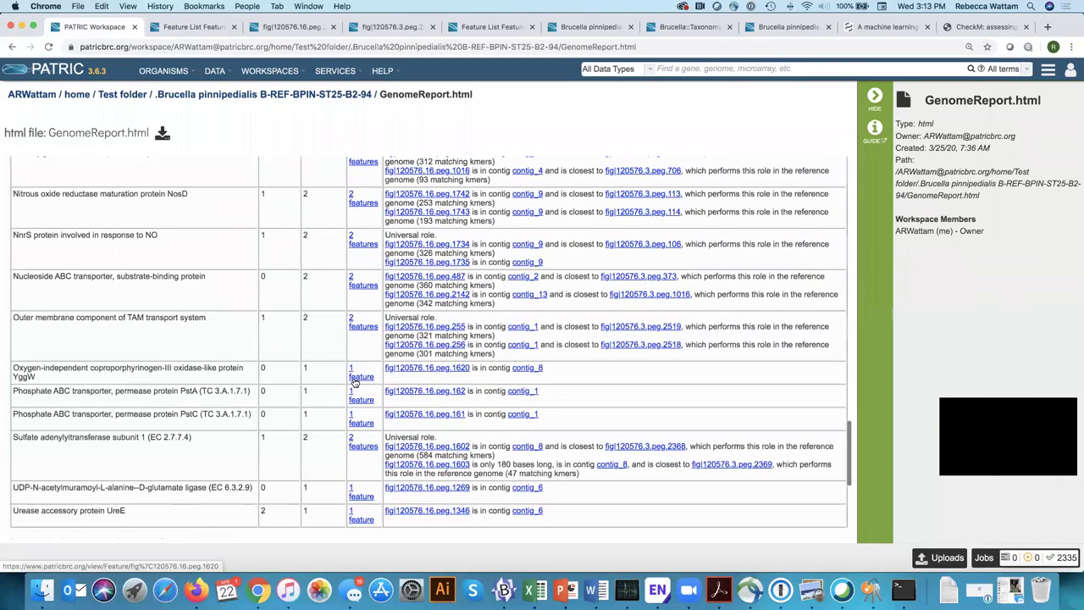
pyautogui.scroll(4, 355, 382)
pyautogui.scroll(2, 355, 383)
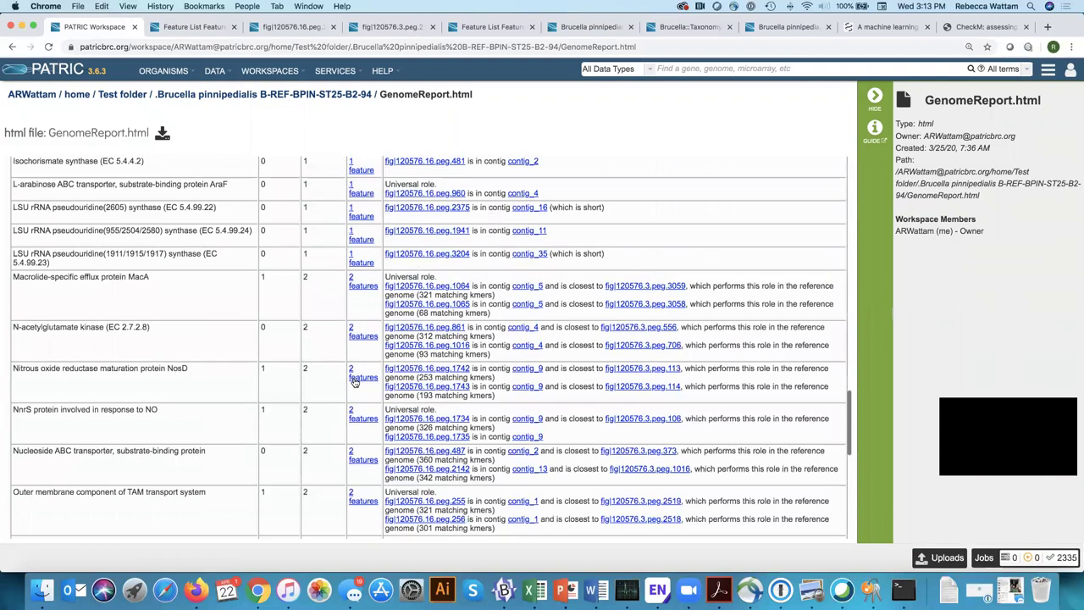
pyautogui.scroll(3, 355, 383)
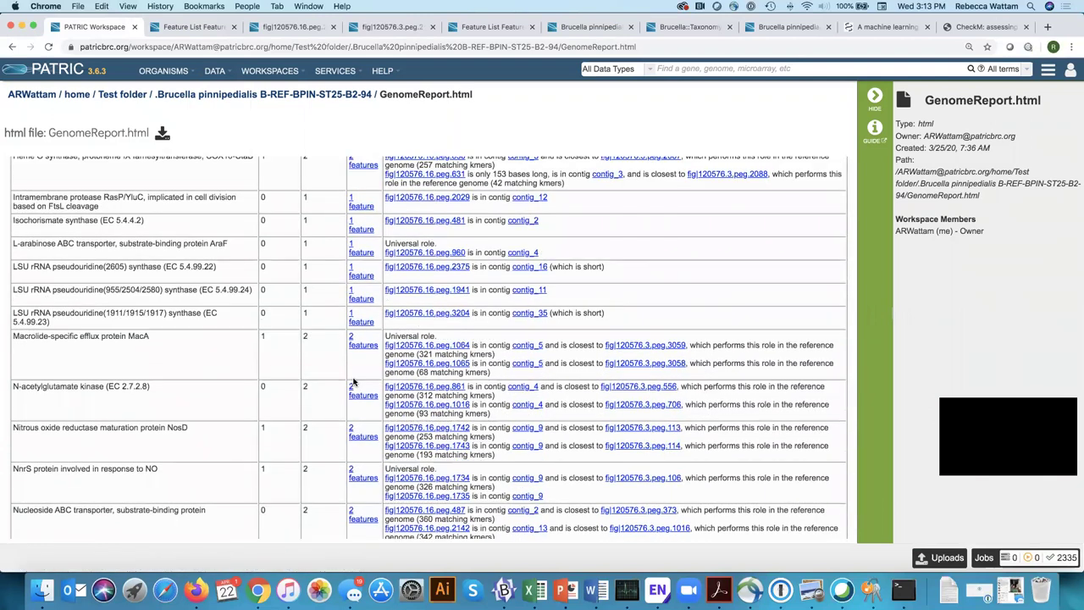